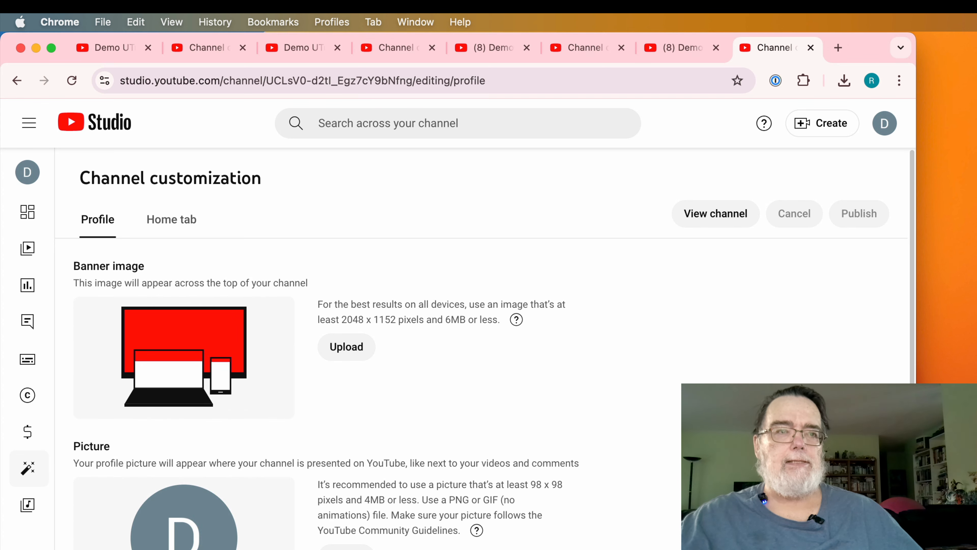
- Switch from YouTube Studio to the Finder Downloads window
key(super+Tab)
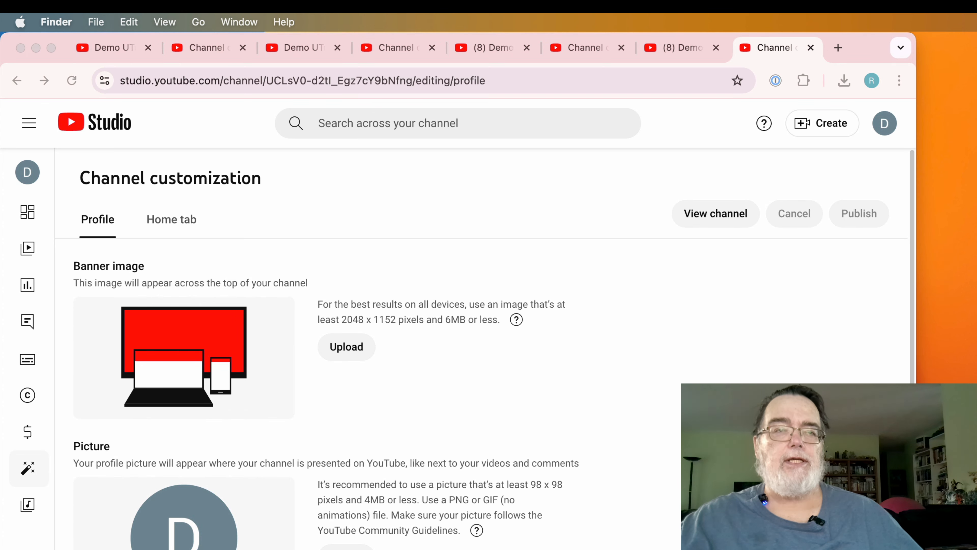
- Check Big Graphic.png's info (31.7 MB, 9600×6400), then return to YouTube Studio
click(610, 299)
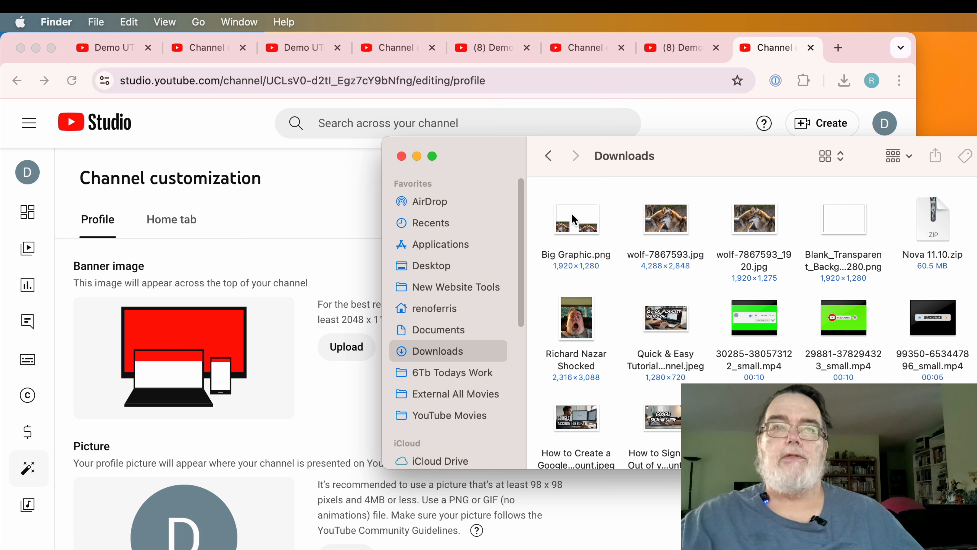
right_click(572, 214)
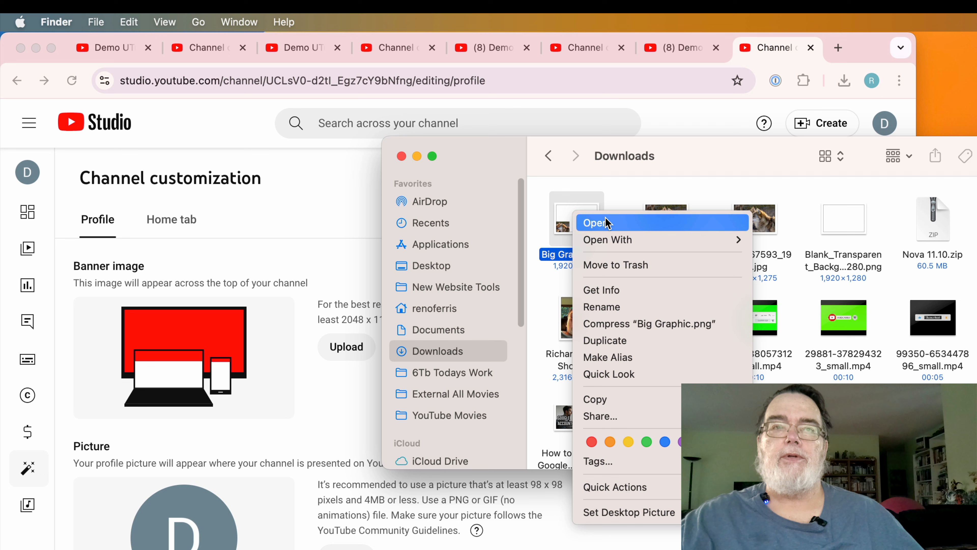
click(627, 289)
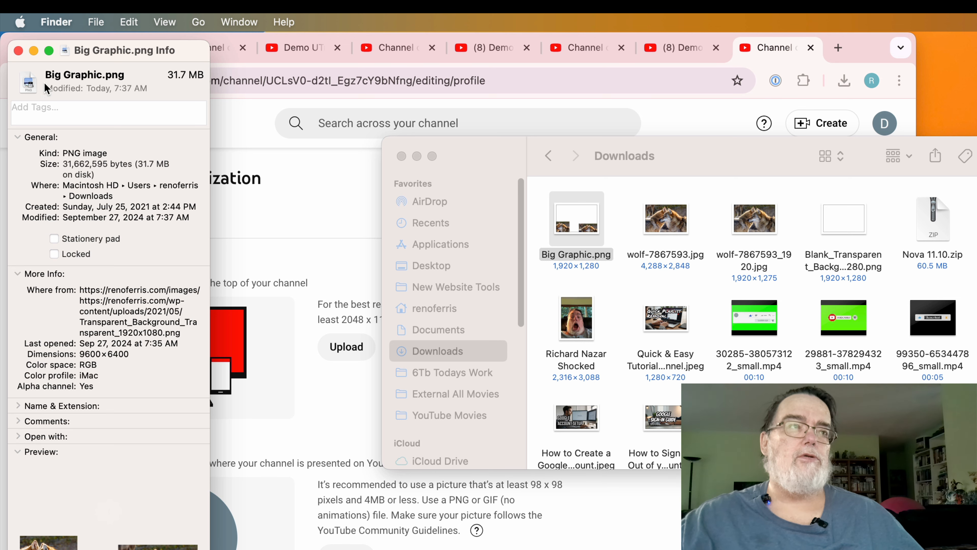
click(18, 51)
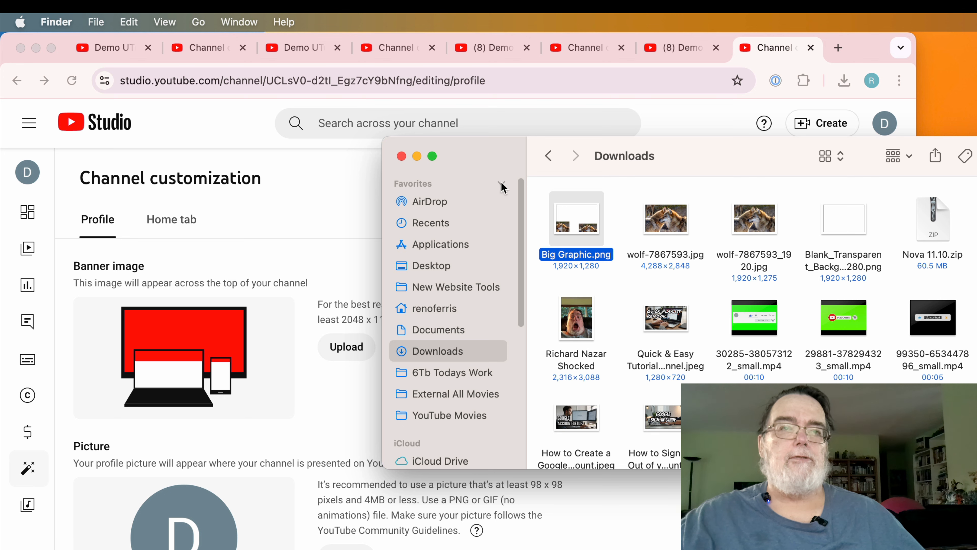
click(340, 395)
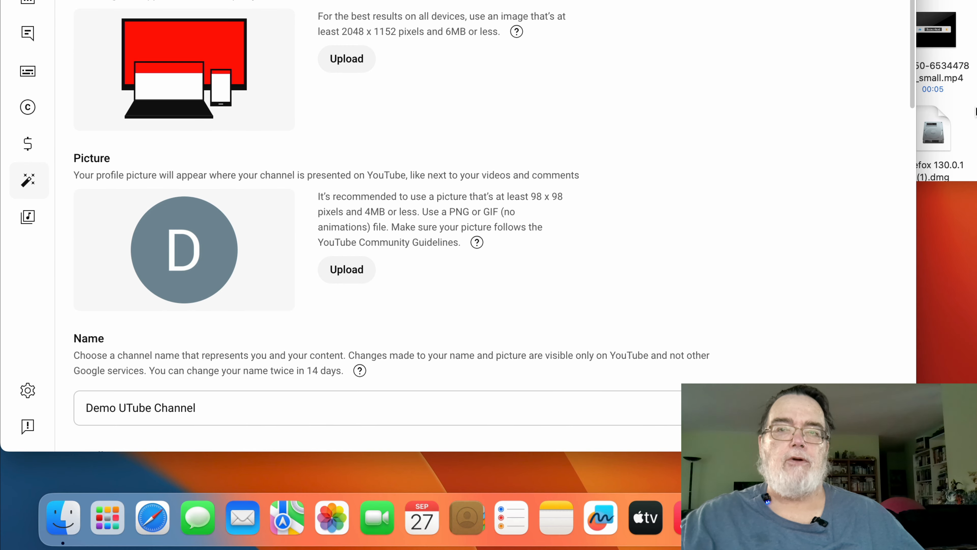
- Try uploading Big Graphic.png from Downloads as the banner; it's rejected for exceeding 6MB
click(967, 121)
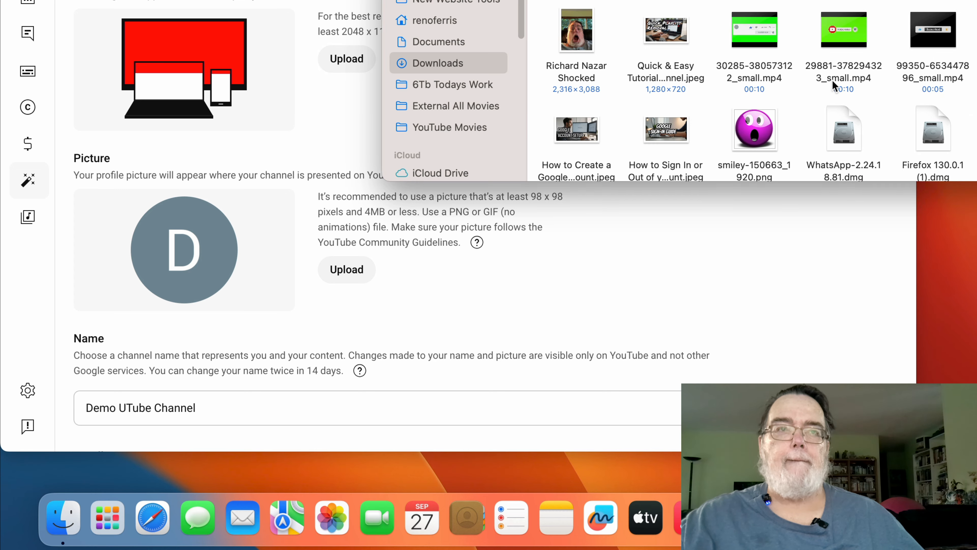
key(super+m)
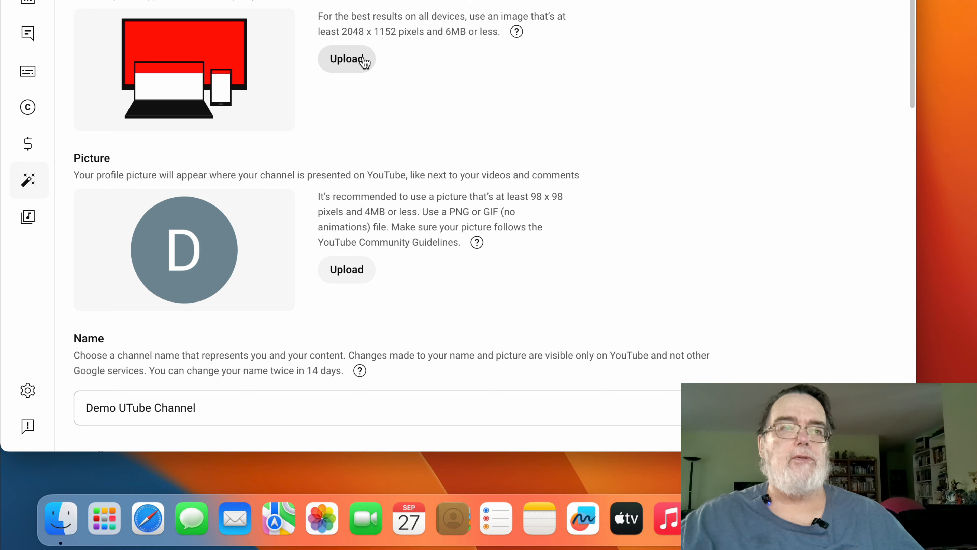
click(362, 59)
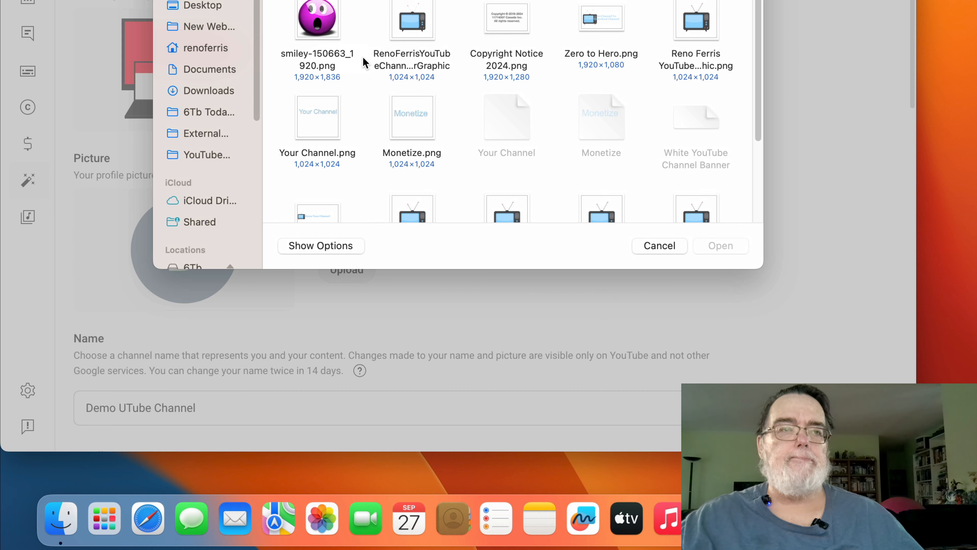
click(219, 91)
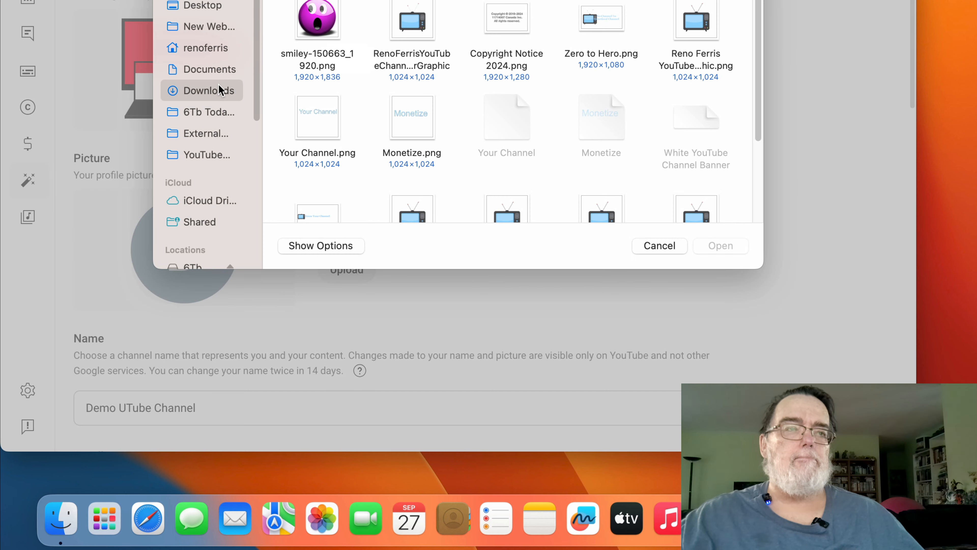
click(313, 37)
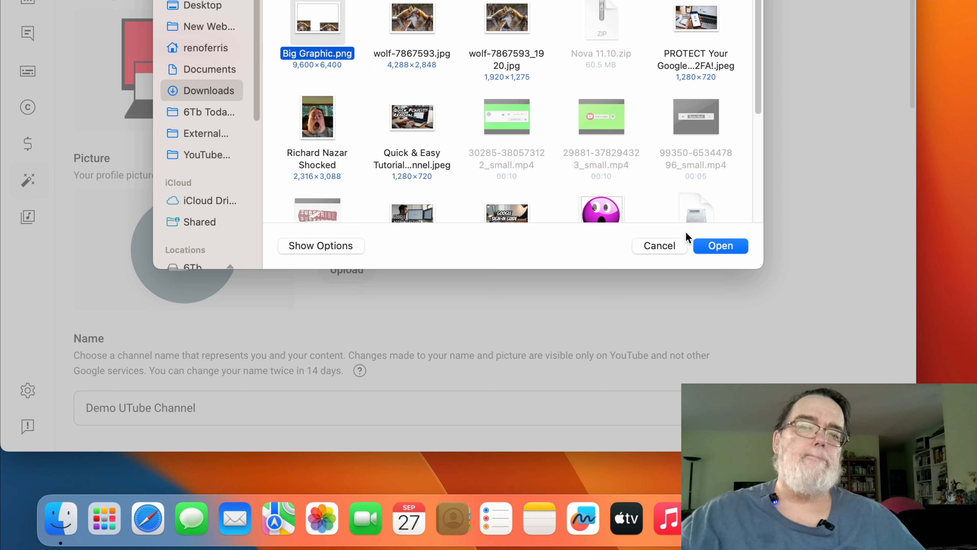
click(706, 245)
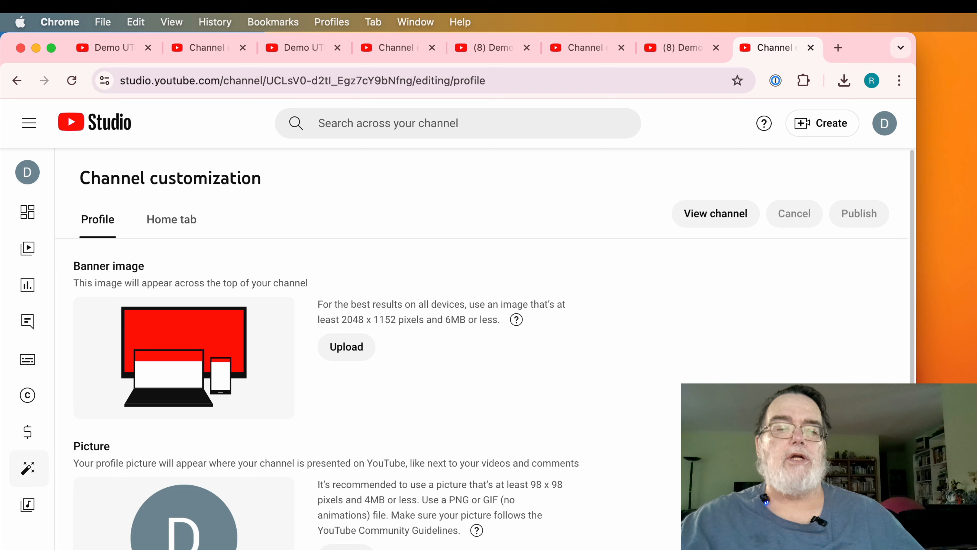
- Resize Big Graphic.png in Preview to width 1920 (1920 × 1280, about 1.4 MB) and close it
click(300, 549)
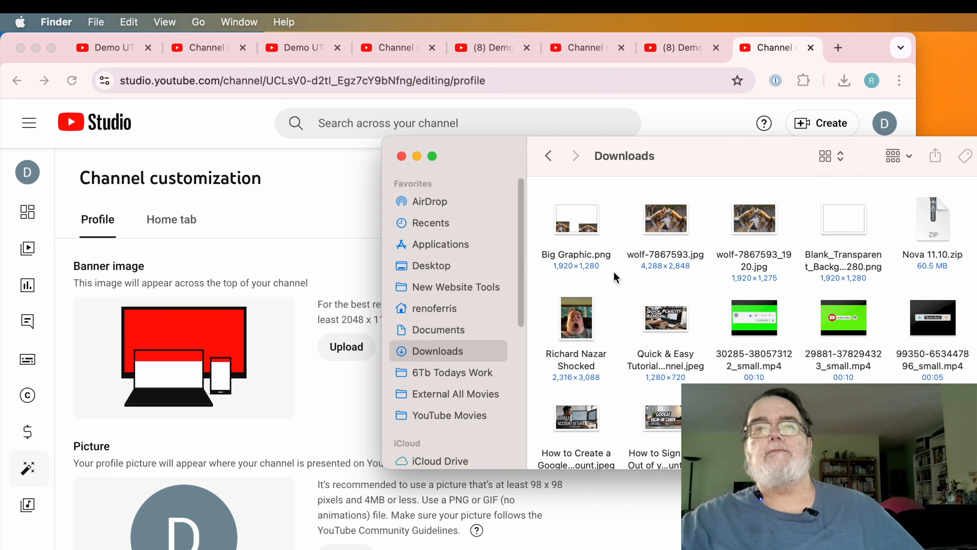
right_click(582, 217)
click(645, 222)
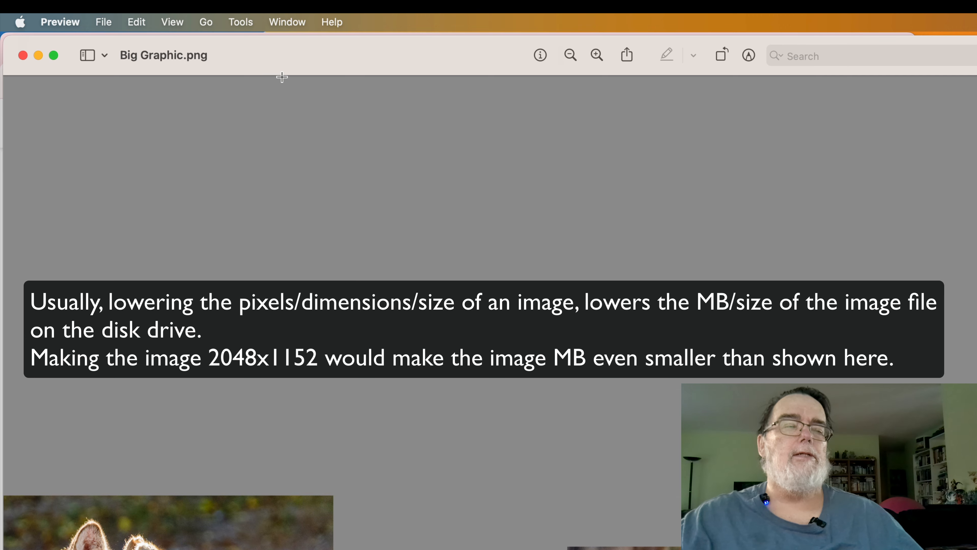
click(241, 23)
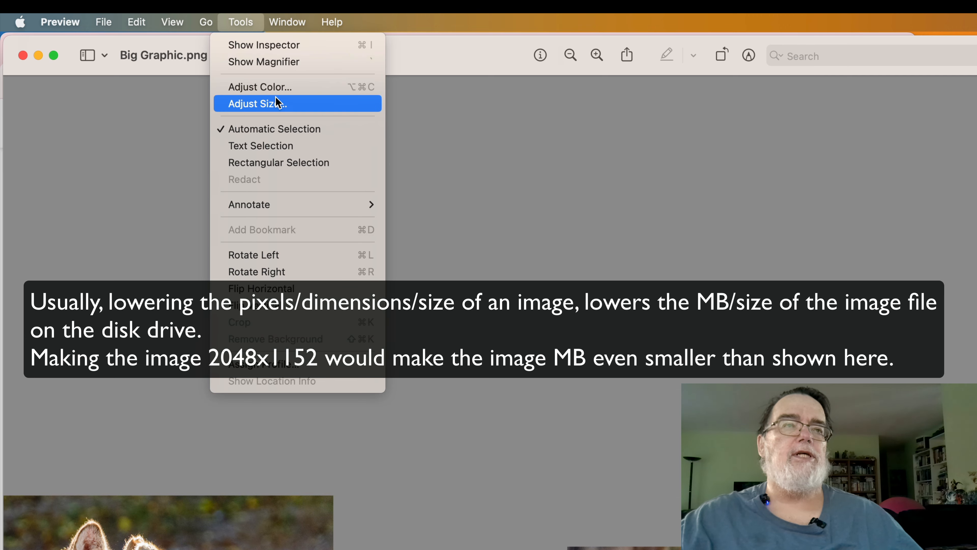
click(295, 104)
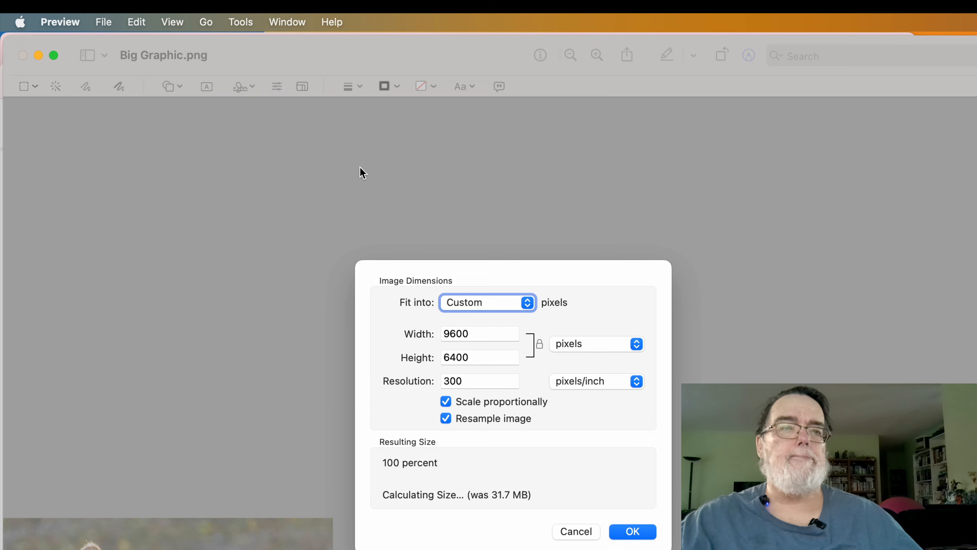
click(488, 338)
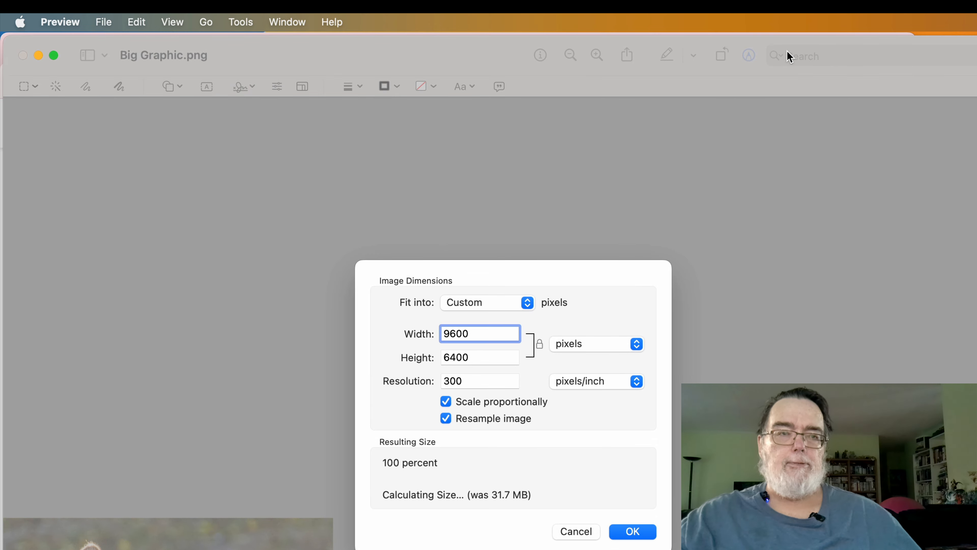
key(BackSpace)
key(BackSpace)
key(BackSpace)
key(BackSpace)
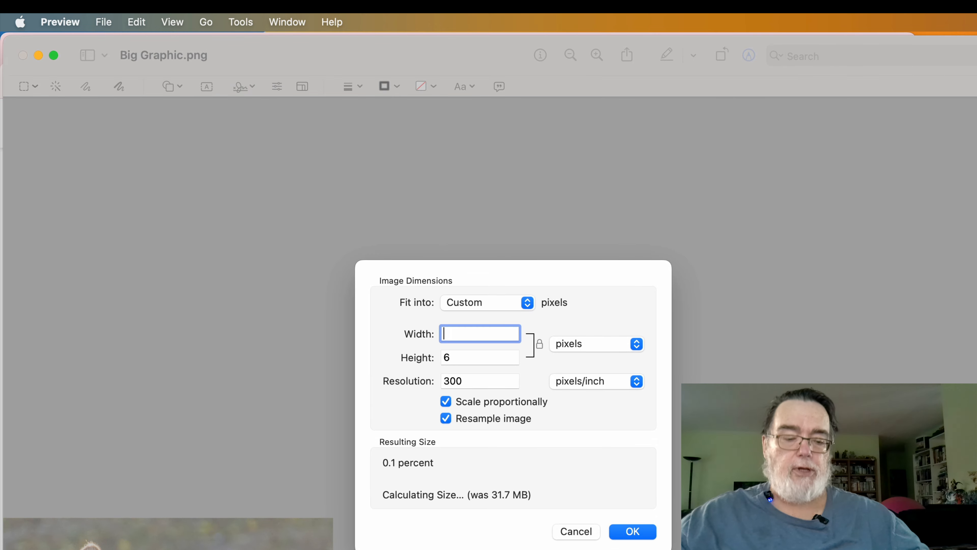
text(1920)
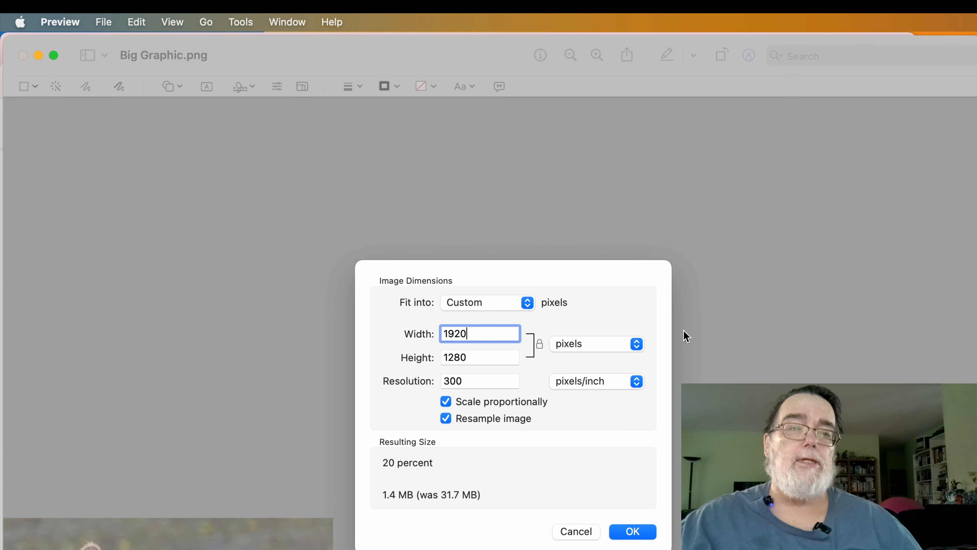
click(630, 531)
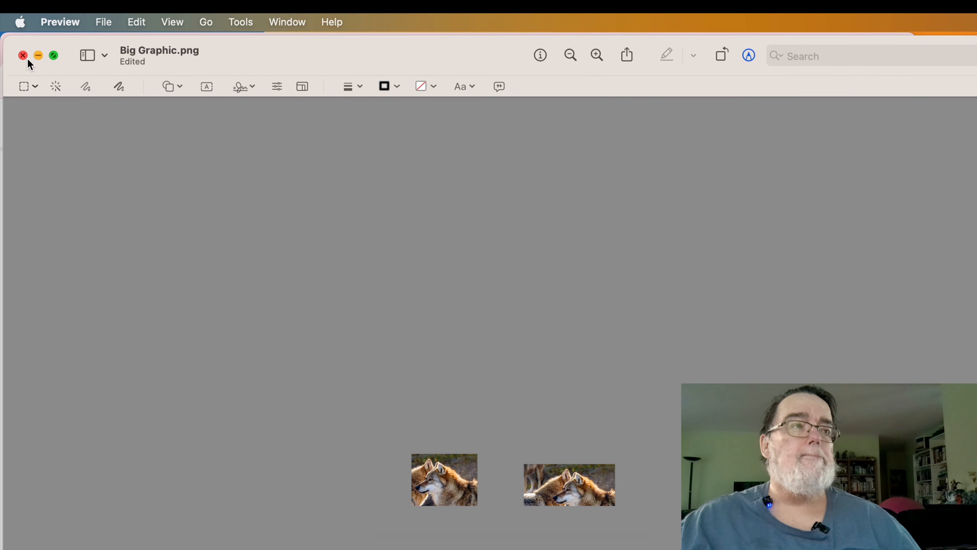
key(super+w)
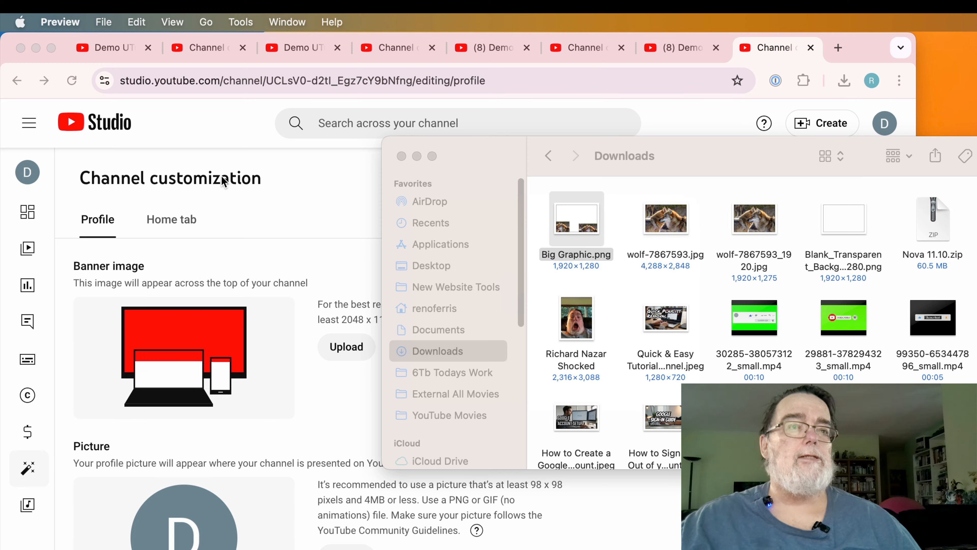
- Confirm in Get Info that Big Graphic.png is now 1920×1280
click(611, 273)
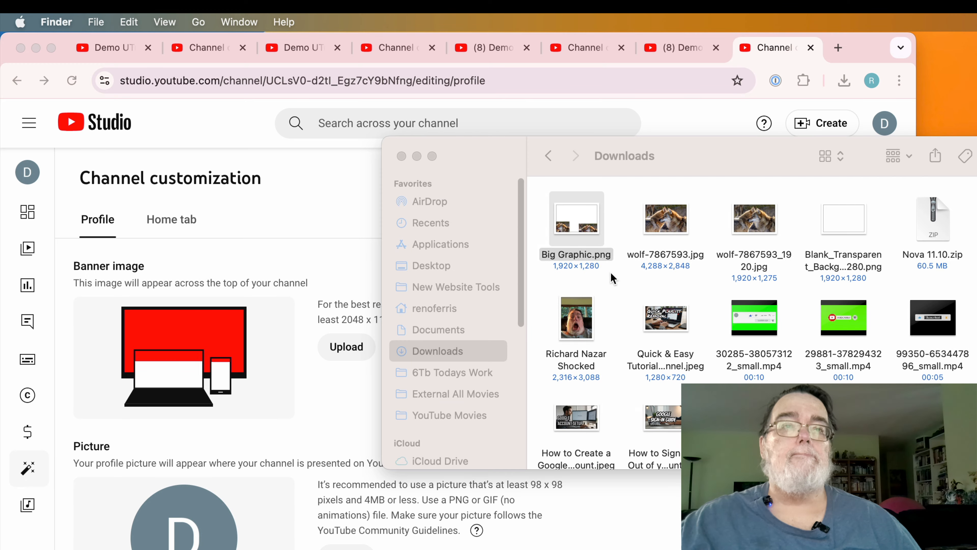
click(572, 221)
right_click(572, 222)
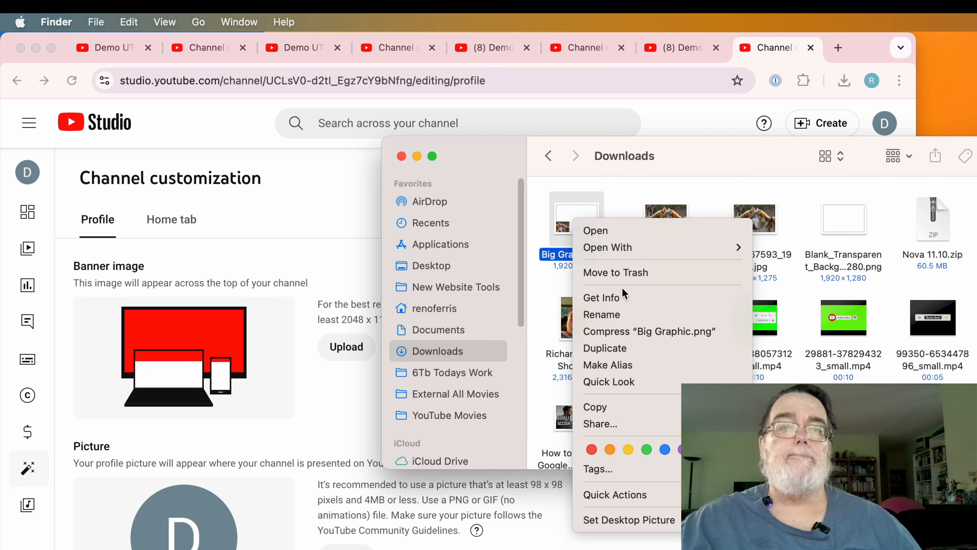
click(649, 299)
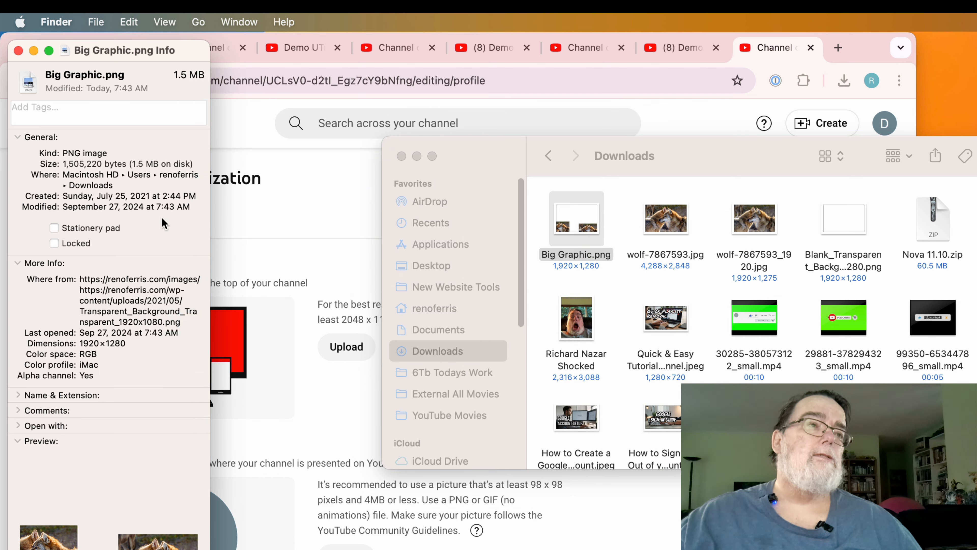
click(18, 50)
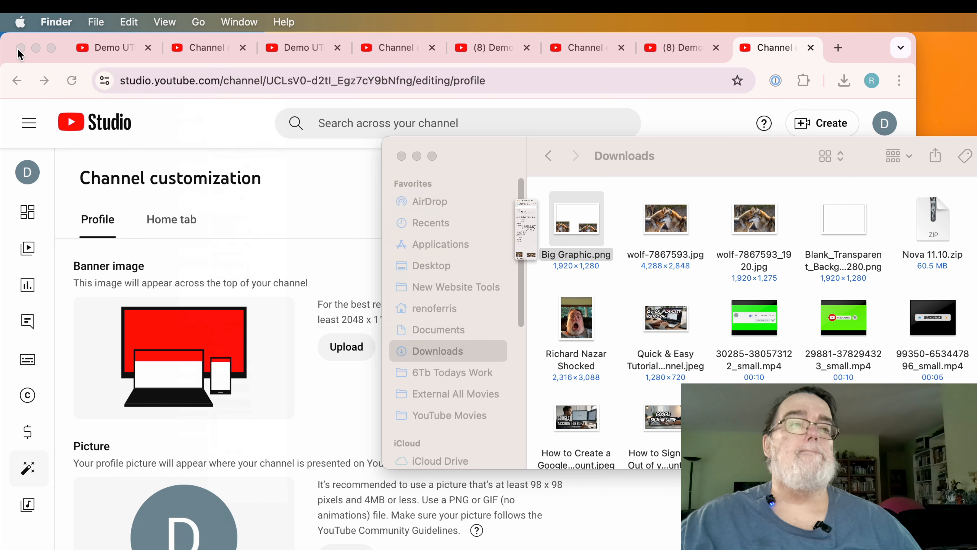
click(618, 284)
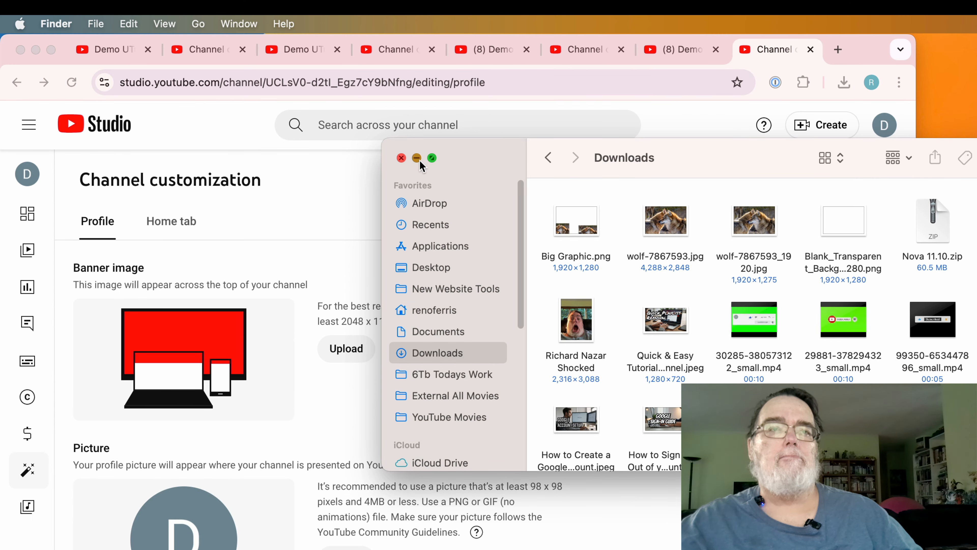
- Minimize the Downloads window so YouTube Studio's Profile page is visible
click(417, 158)
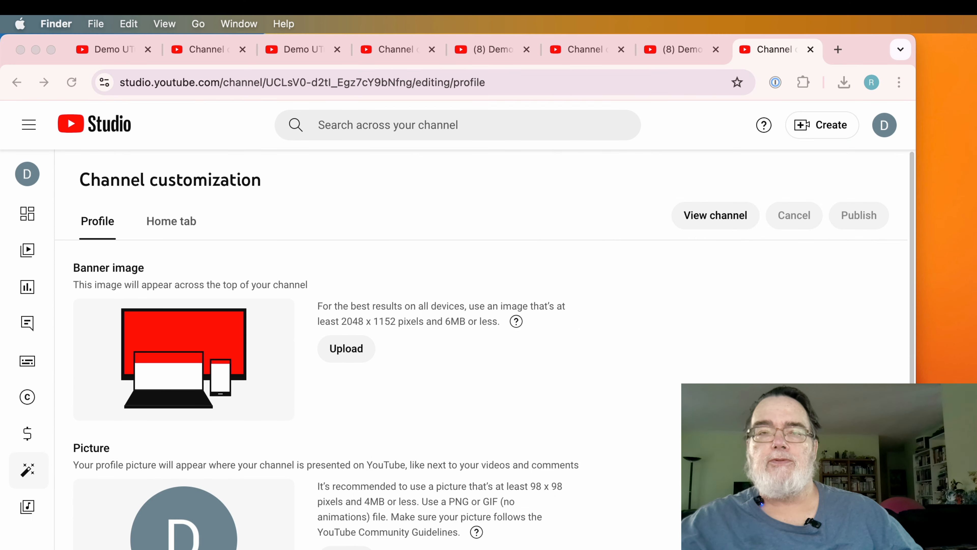
click(846, 549)
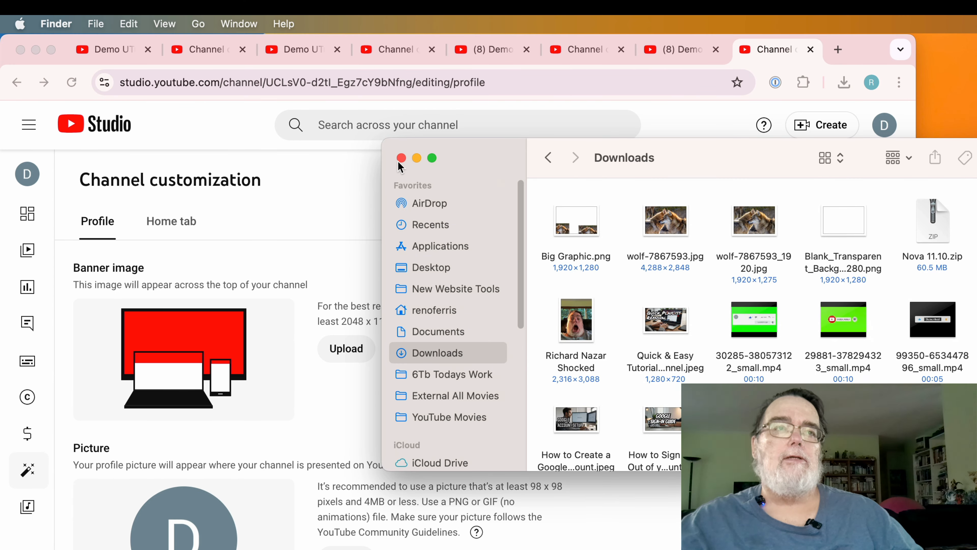
click(415, 159)
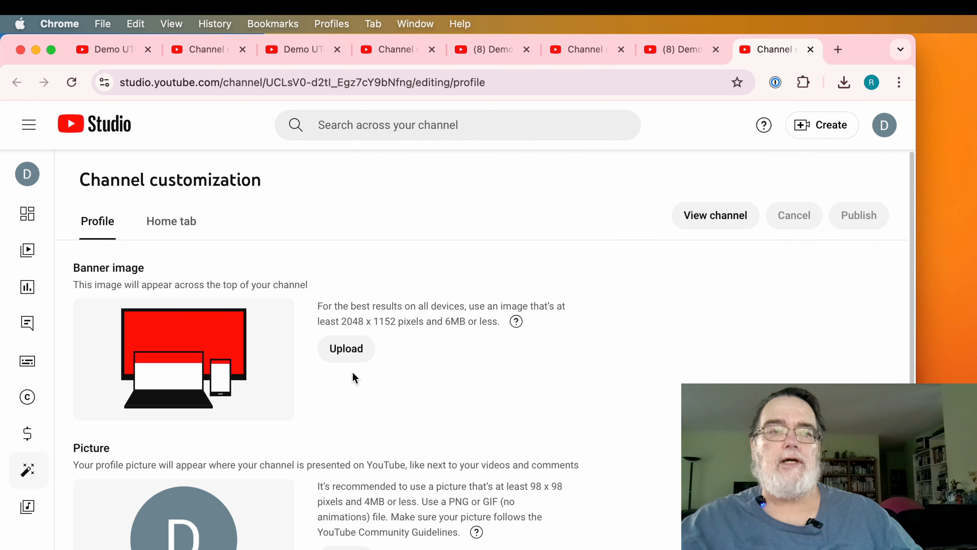
- Upload RenoFerrisYouTubeChannelBanner from YouTube Movies > Channel To Money Branding as the banner, keeping the default crop
click(348, 359)
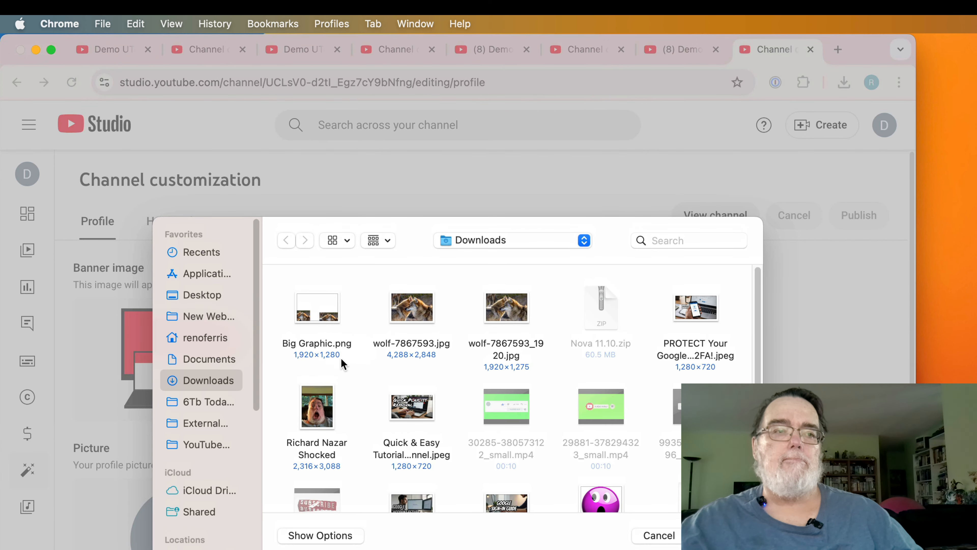
click(202, 438)
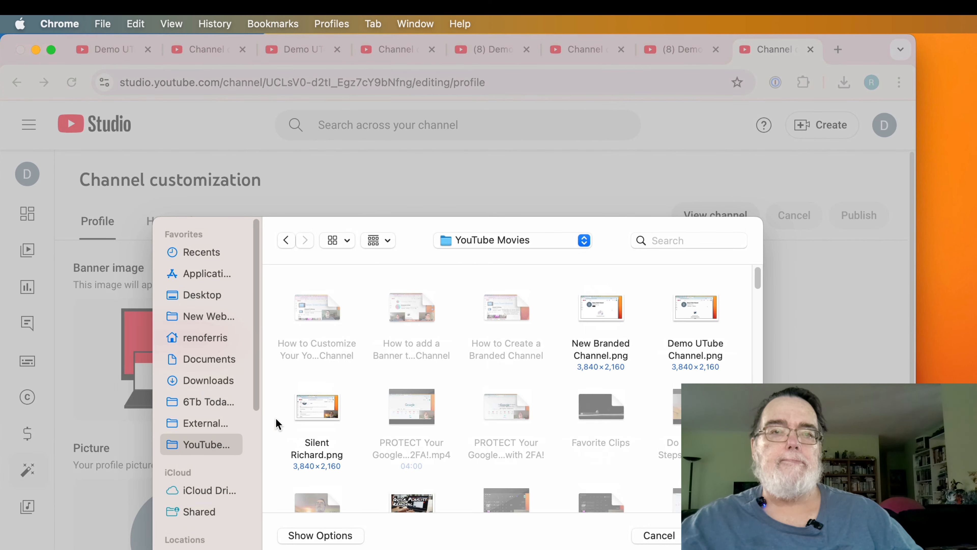
scroll(423, 373, down, 3)
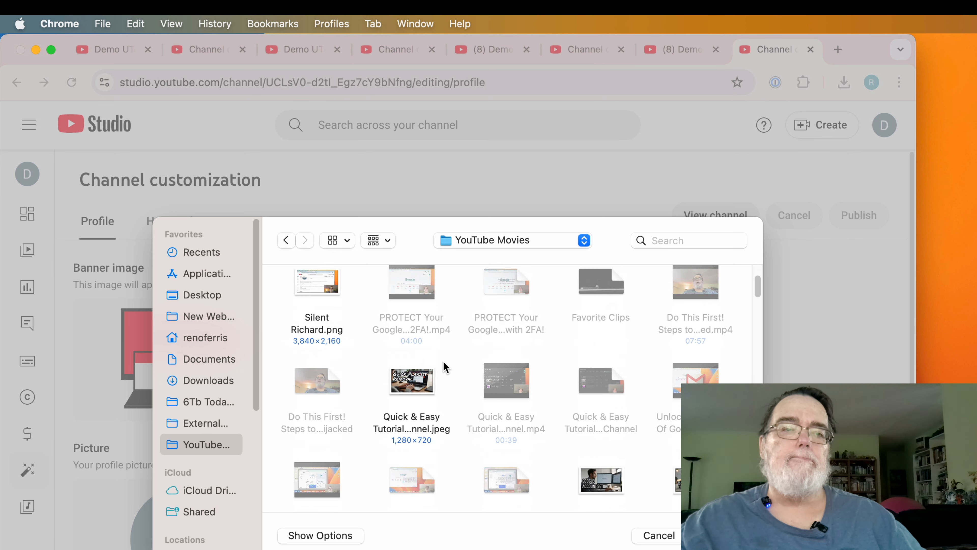
scroll(445, 367, down, 6)
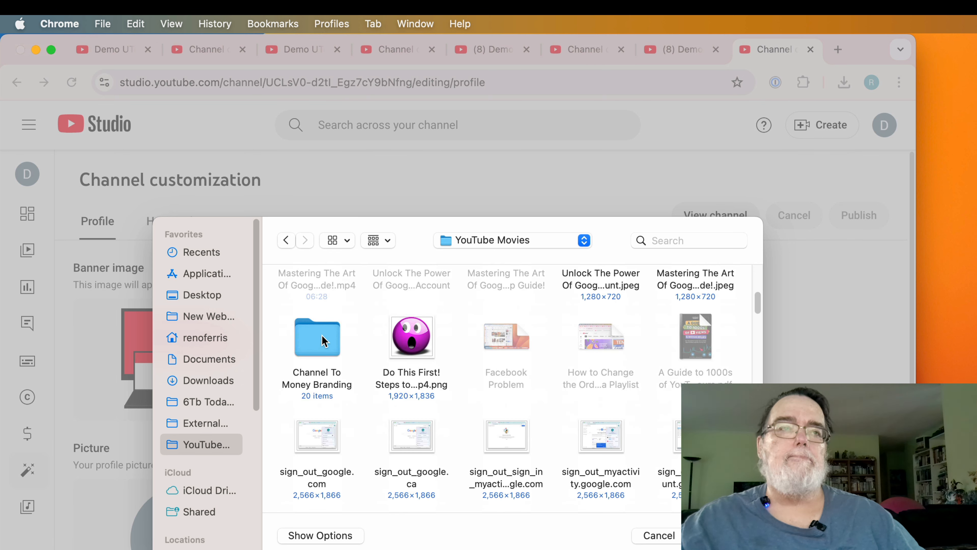
double_click(322, 340)
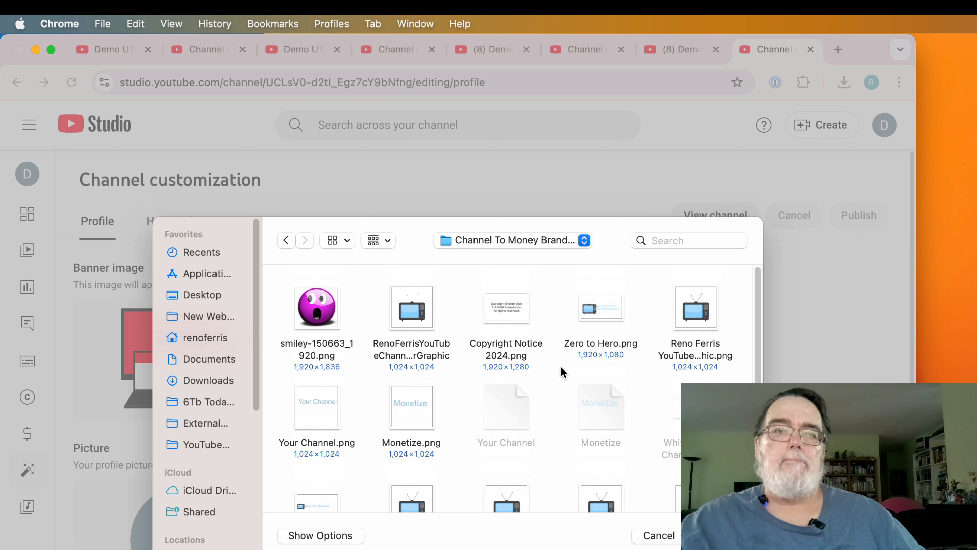
scroll(541, 67, down, 5)
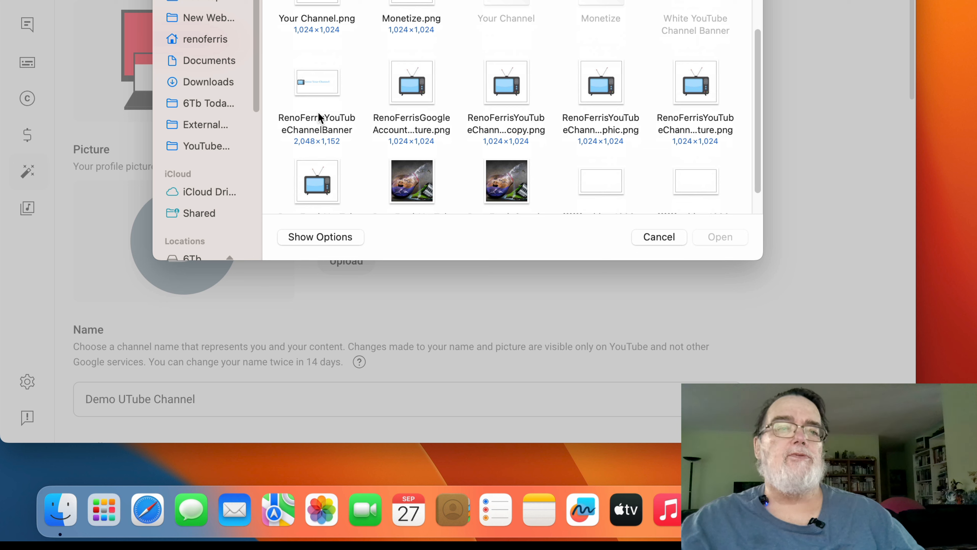
click(309, 79)
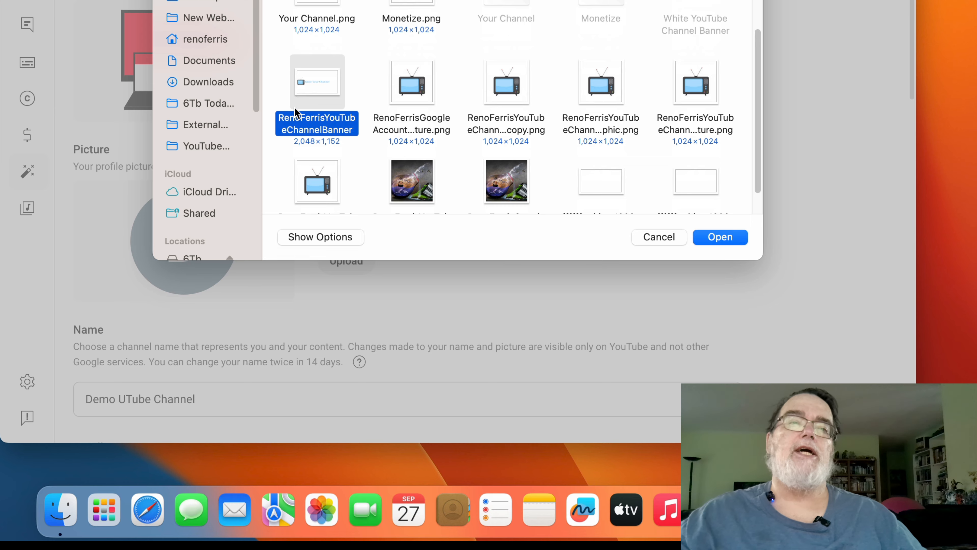
click(719, 236)
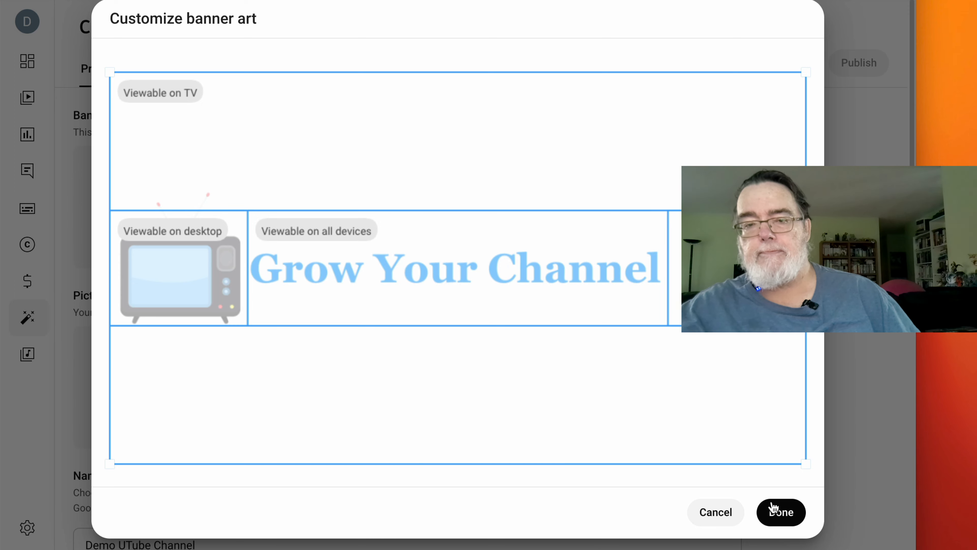
click(803, 516)
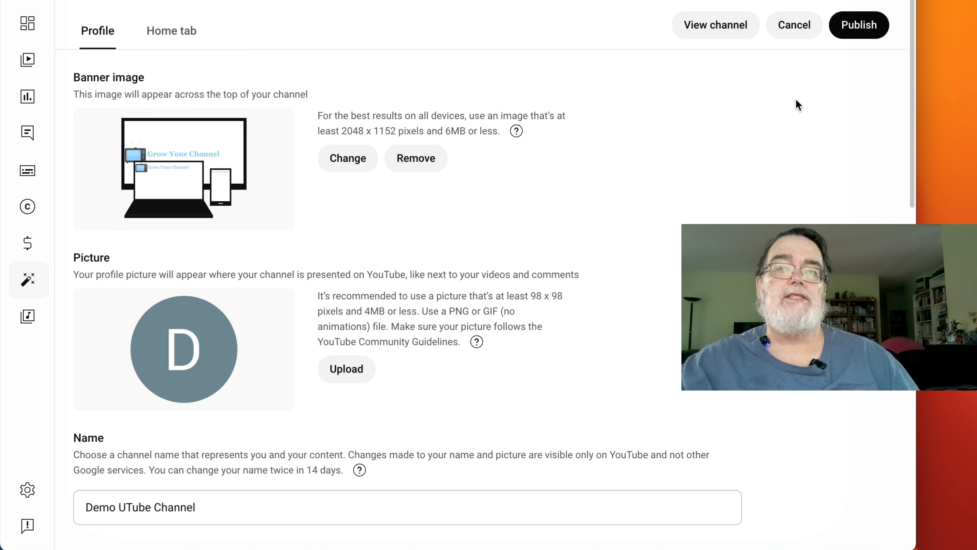
- Publish the new banner and open the live channel page in a new tab
click(863, 38)
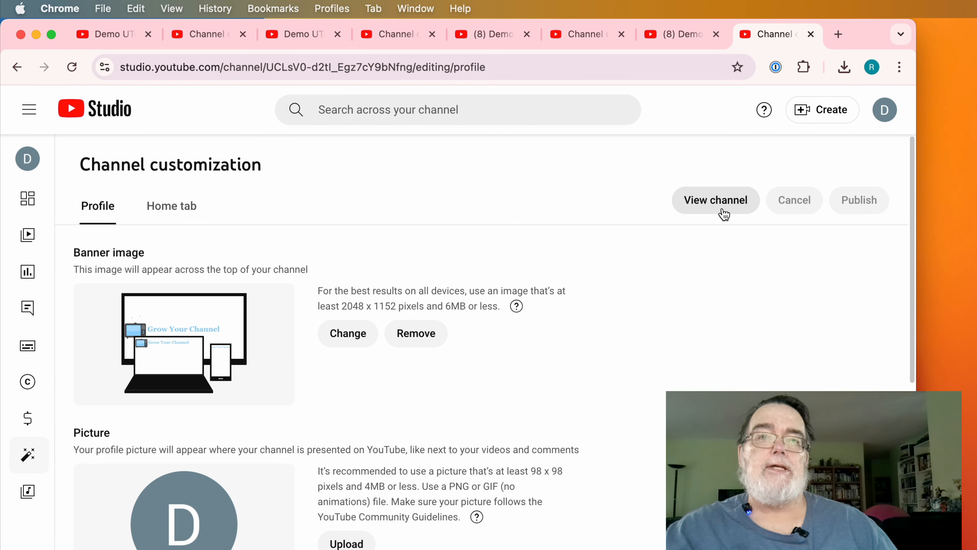
click(723, 210)
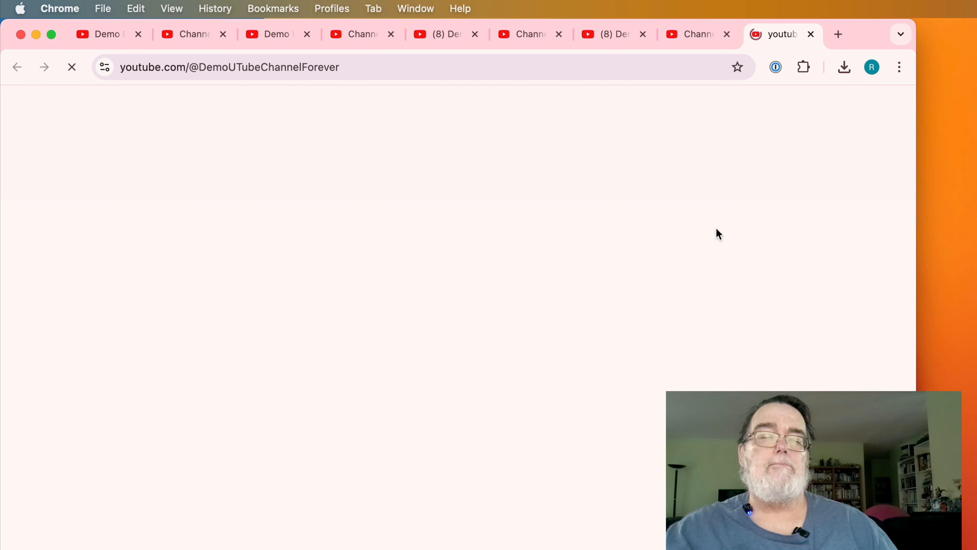
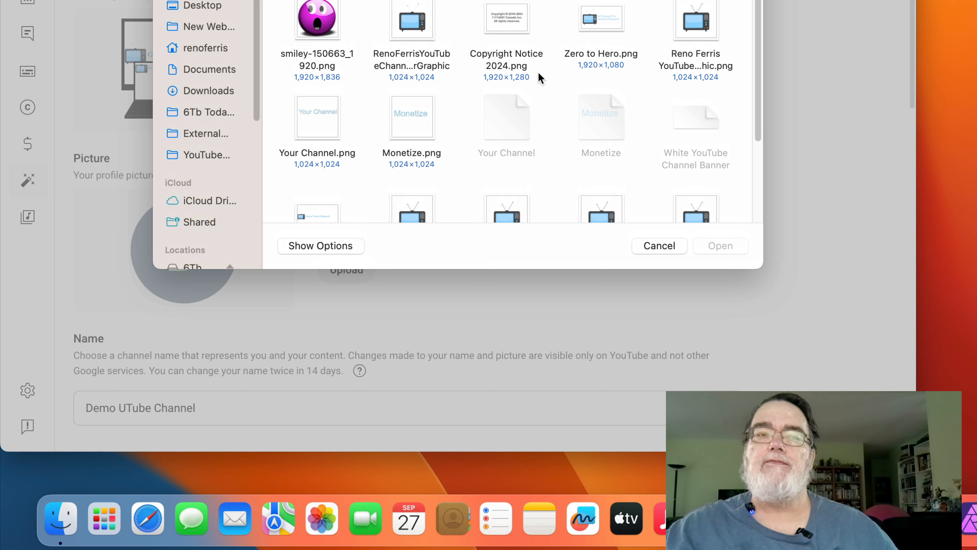
- Set the RenoFerris TV picture PNG as the profile picture, keeping the default crop
scroll(540, 70, down, 2)
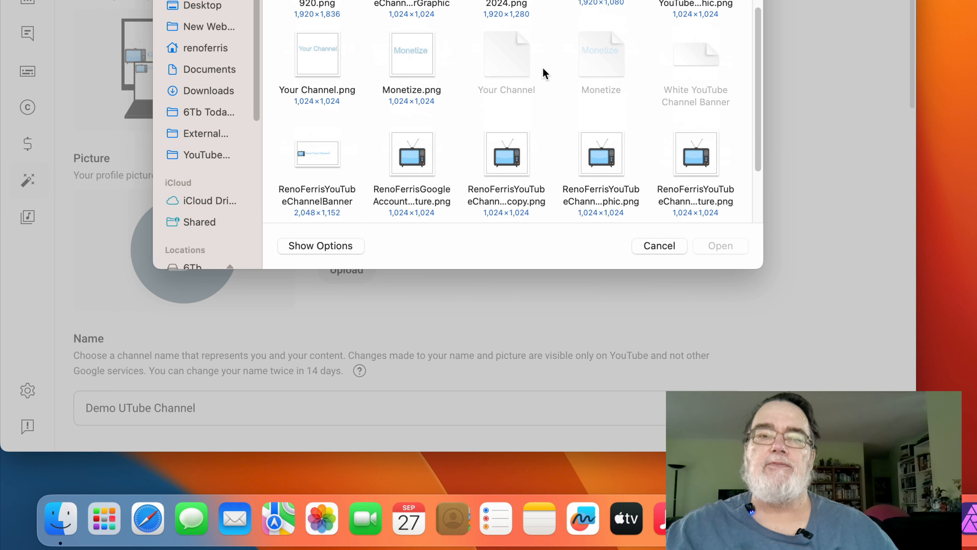
scroll(543, 68, down, 2)
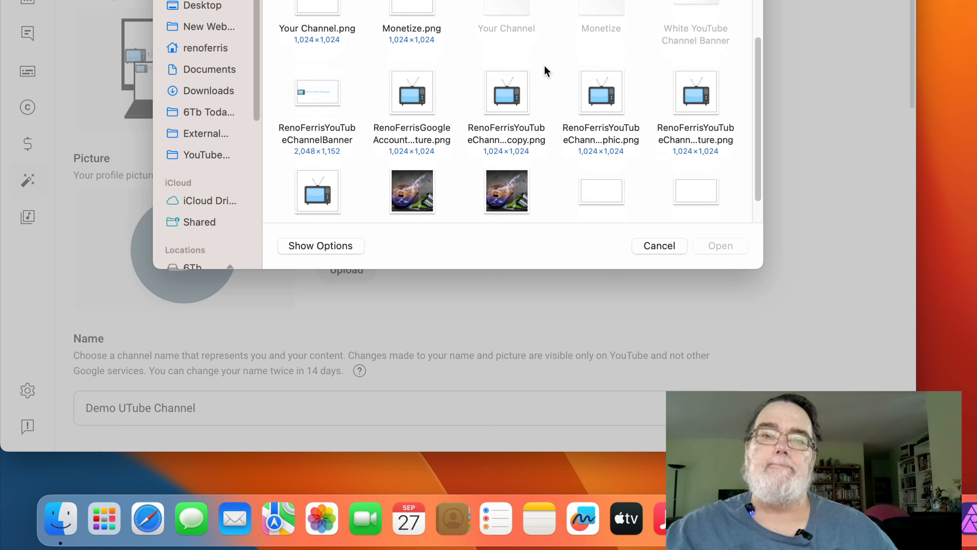
click(686, 79)
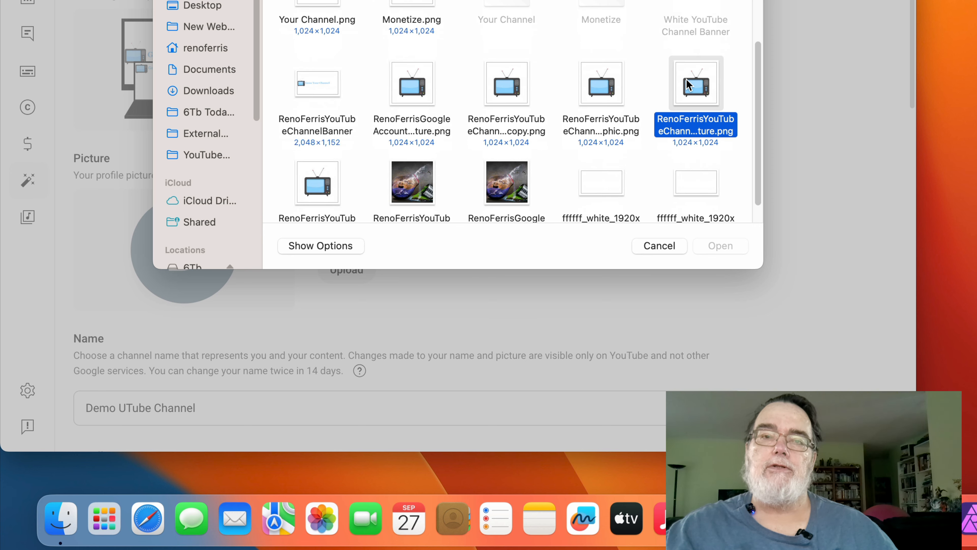
click(706, 245)
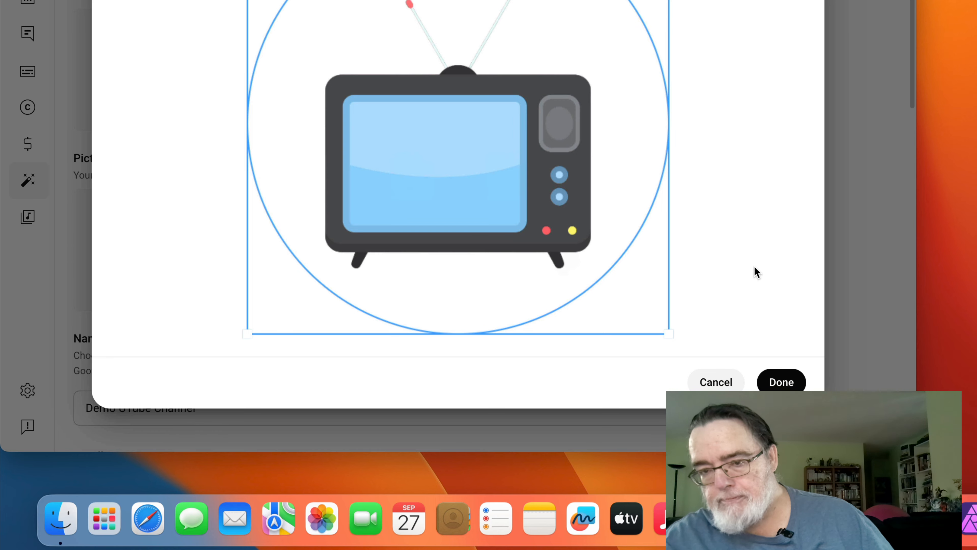
click(787, 380)
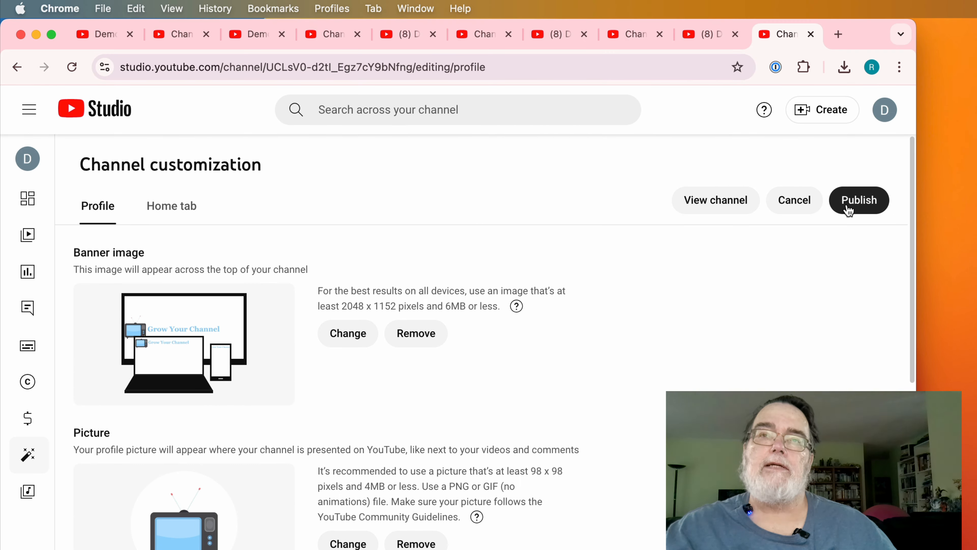
- Publish the new profile picture and open the live channel page
click(846, 96)
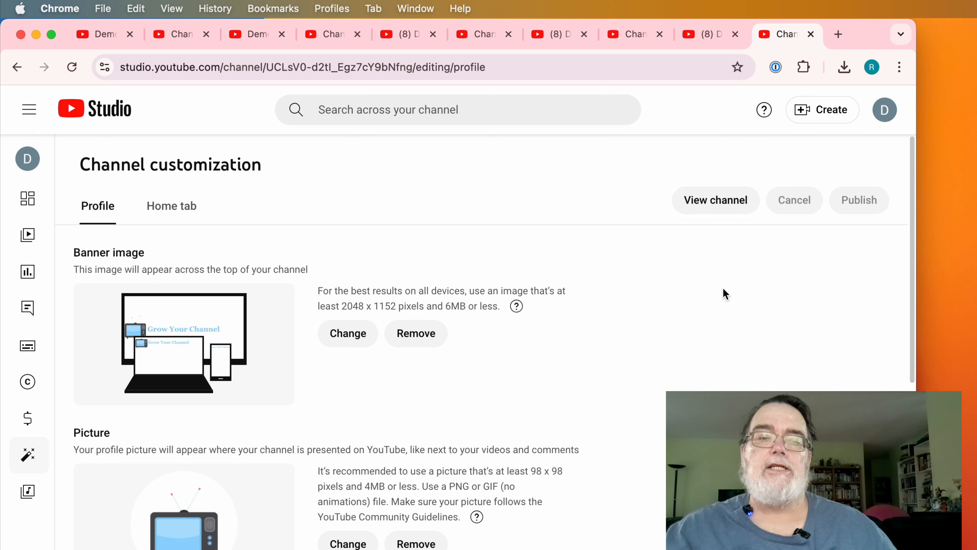
click(721, 198)
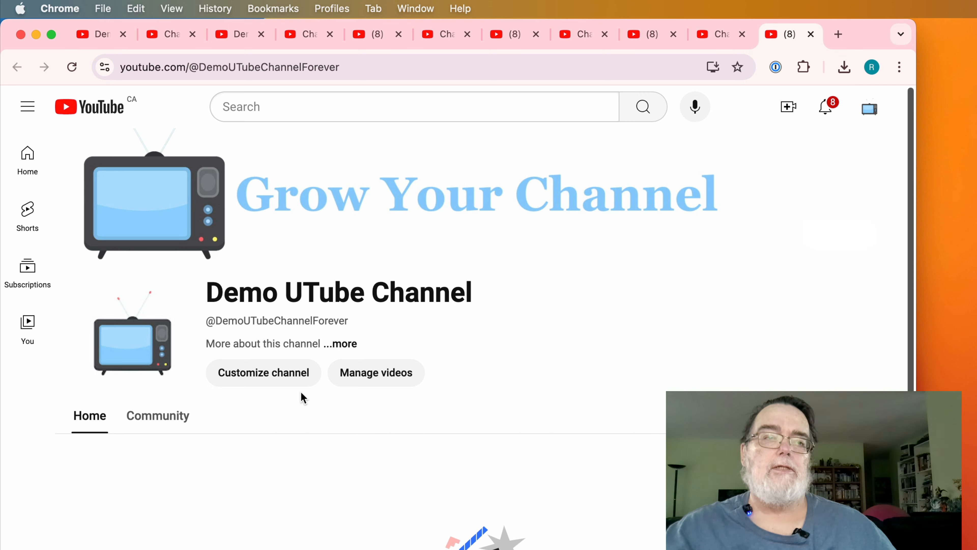
click(292, 375)
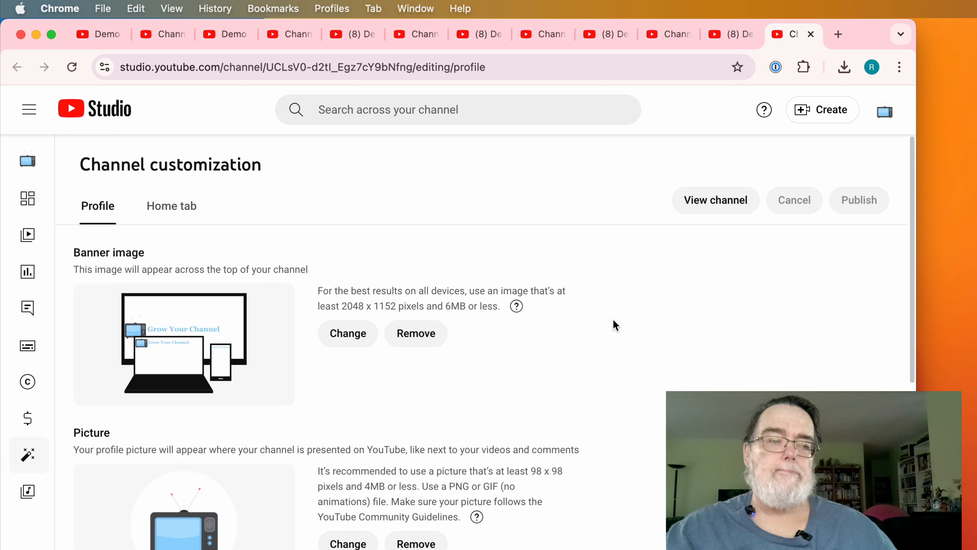
scroll(614, 322, down, 5)
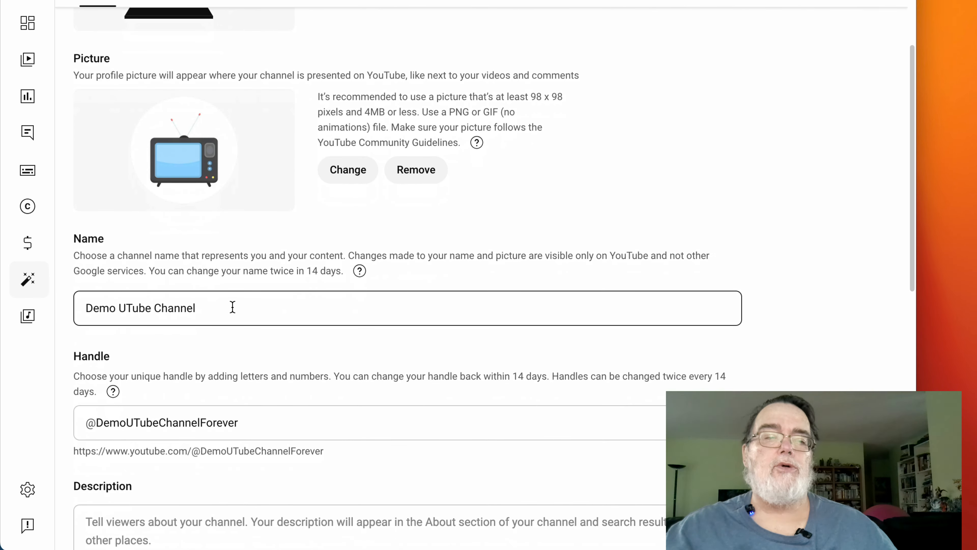
scroll(233, 304, down, 1)
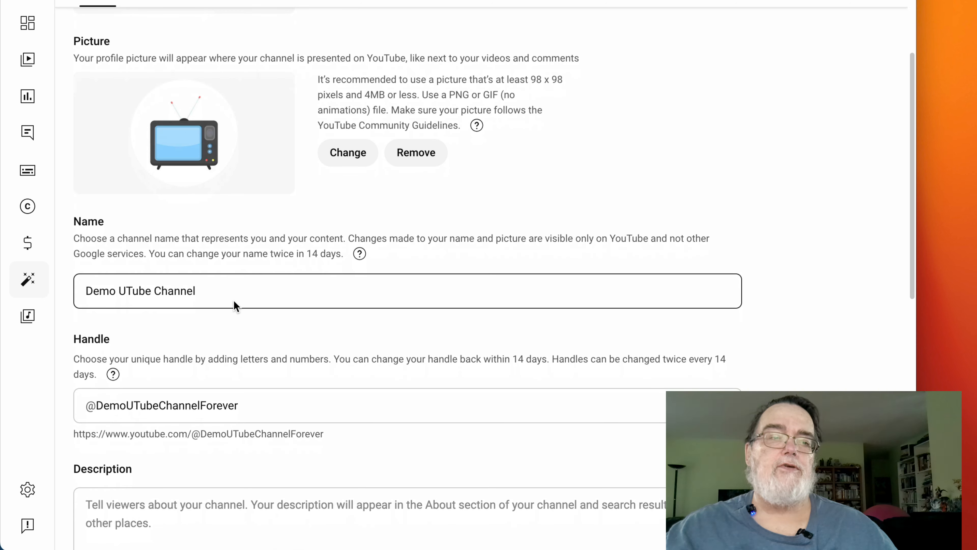
click(234, 293)
key(BackSpace)
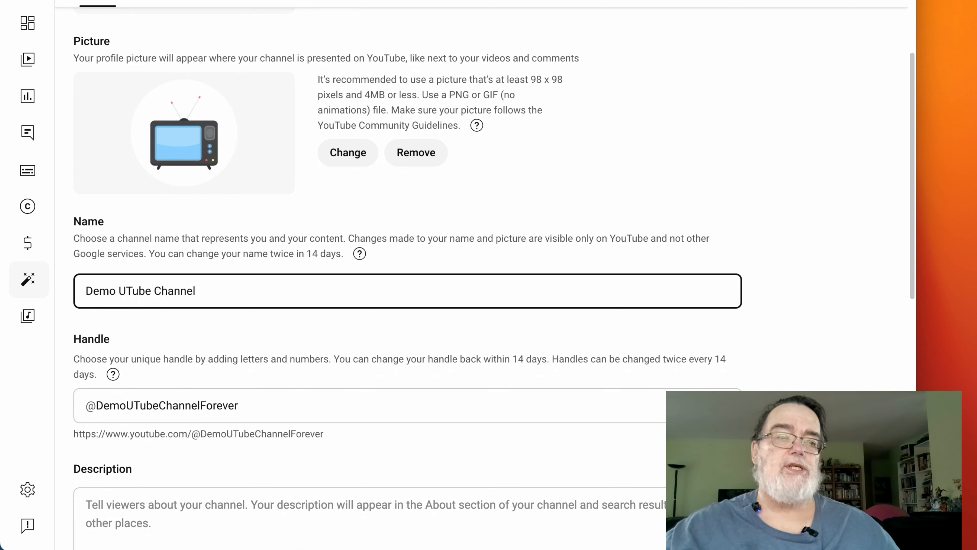
click(266, 394)
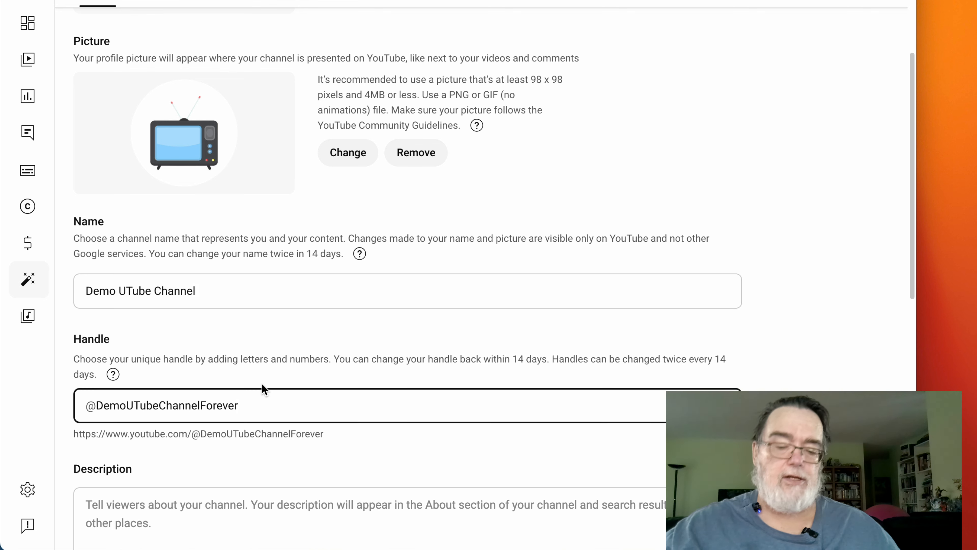
key(BackSpace)
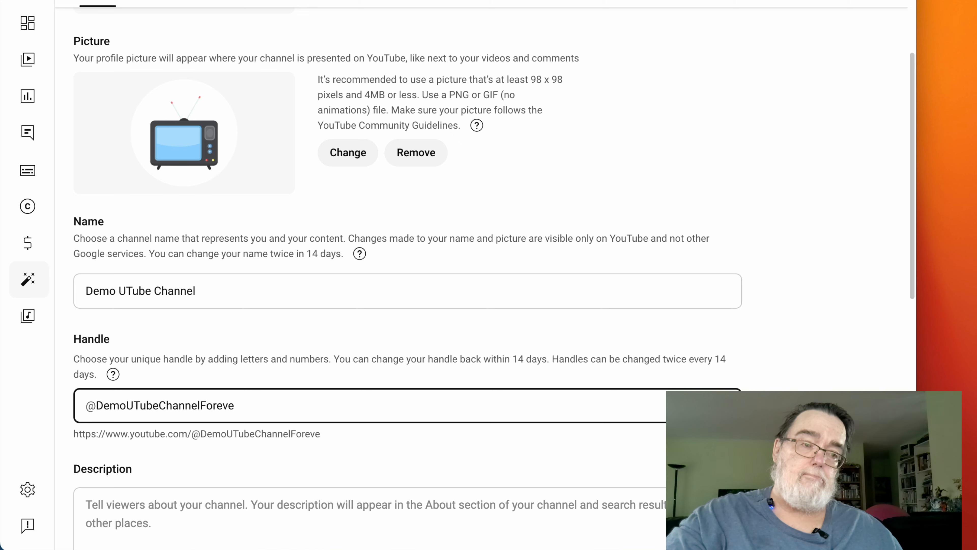
text(r)
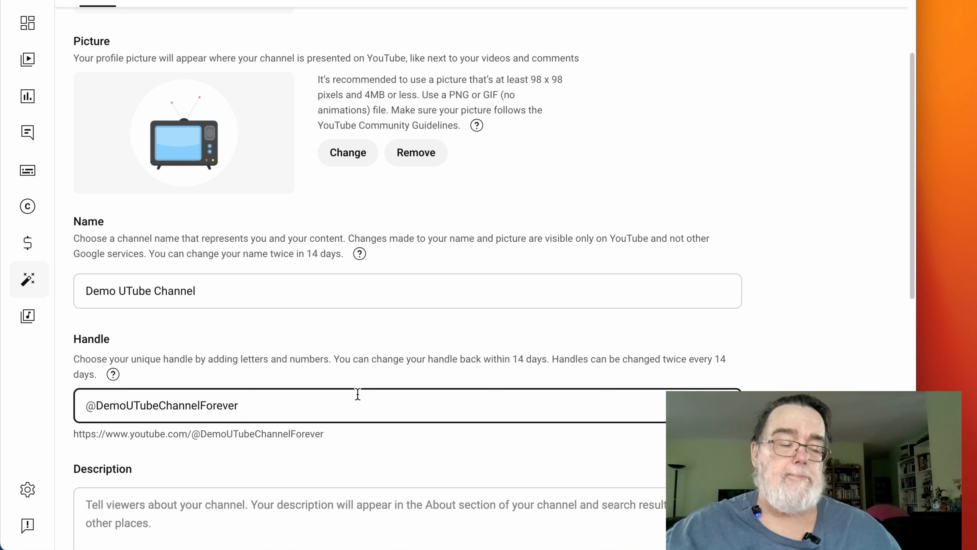
scroll(356, 395, down, 4)
scroll(366, 374, down, 1)
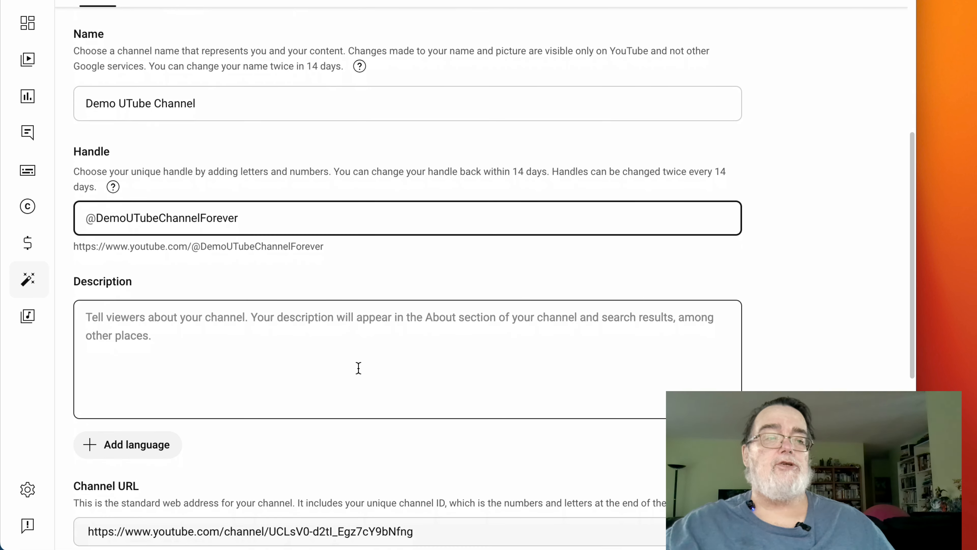
click(358, 367)
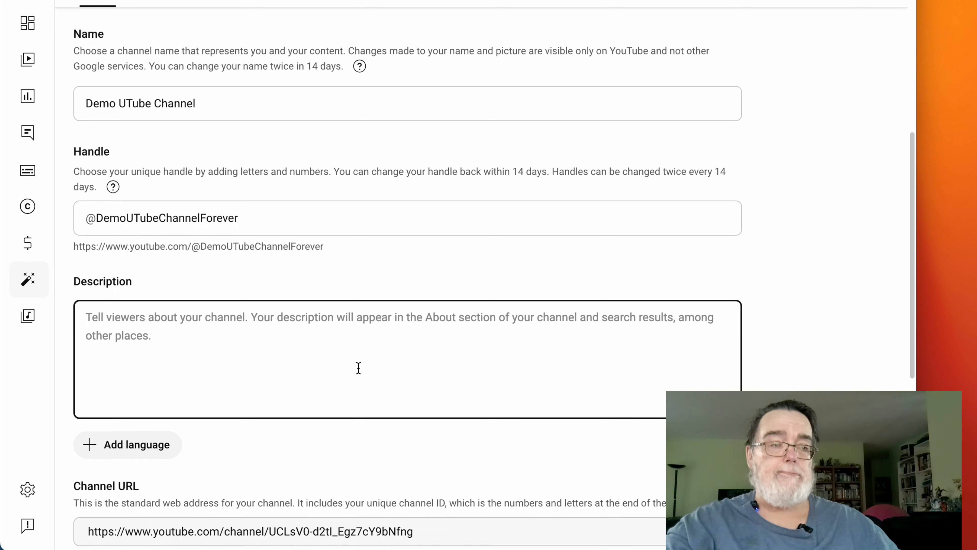
text(V)
key(BackSpace)
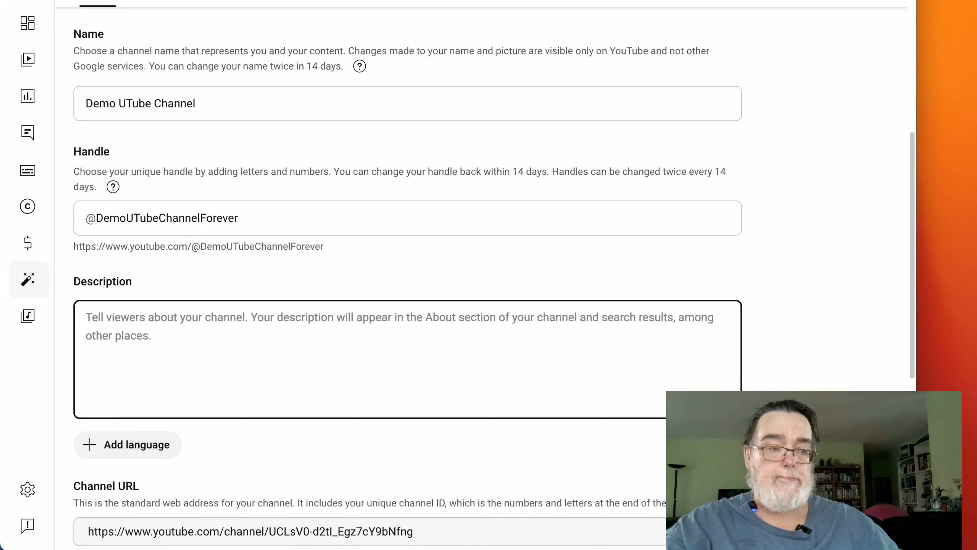
text(V)
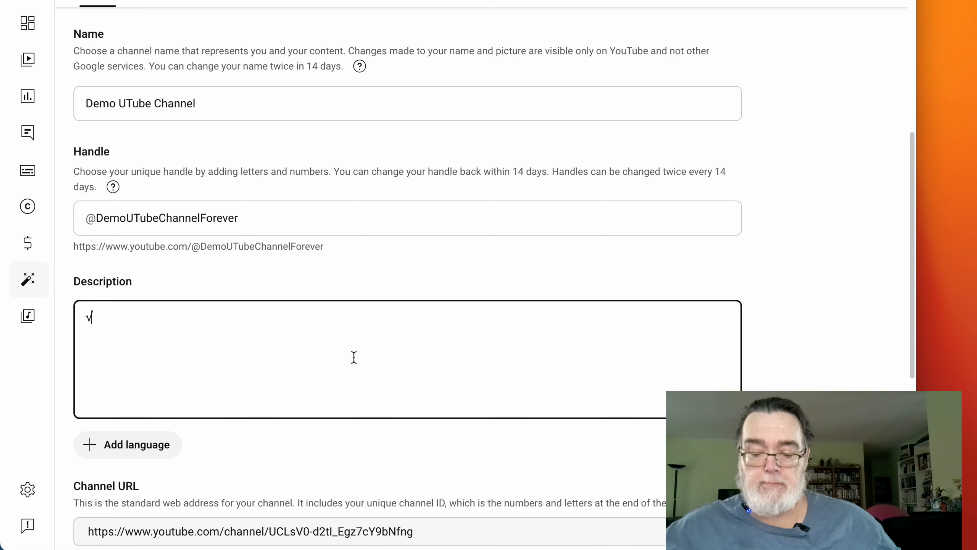
key(BackSpace)
text(T)
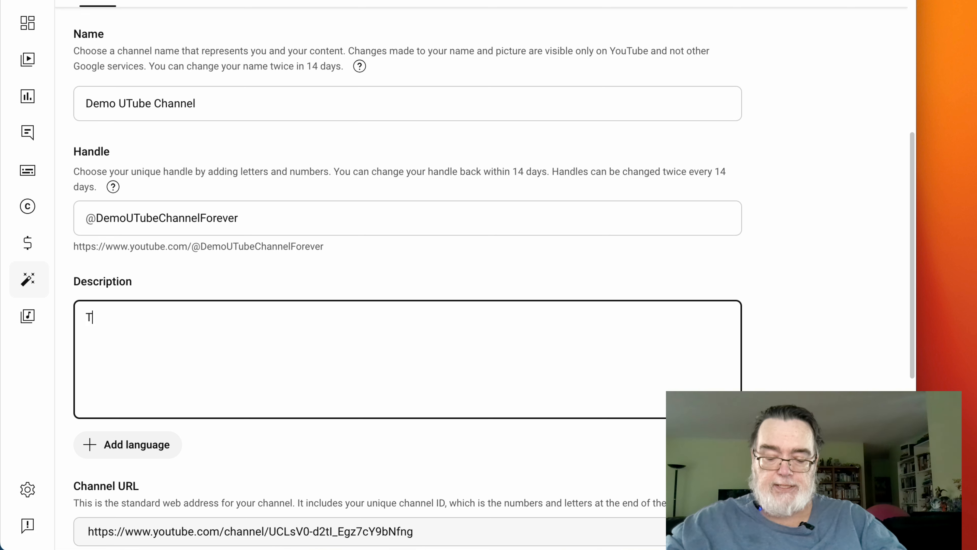
text(his chann)
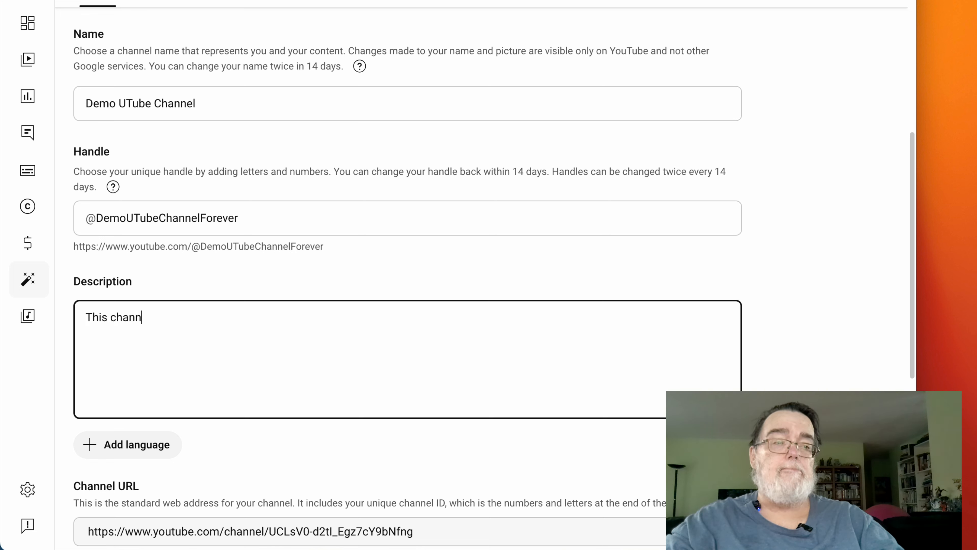
text(el i s)
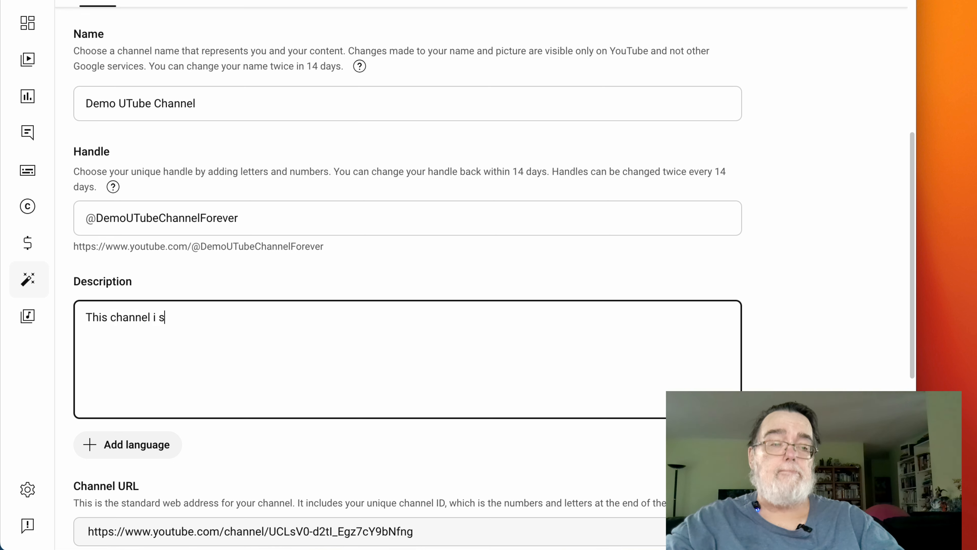
text(about)
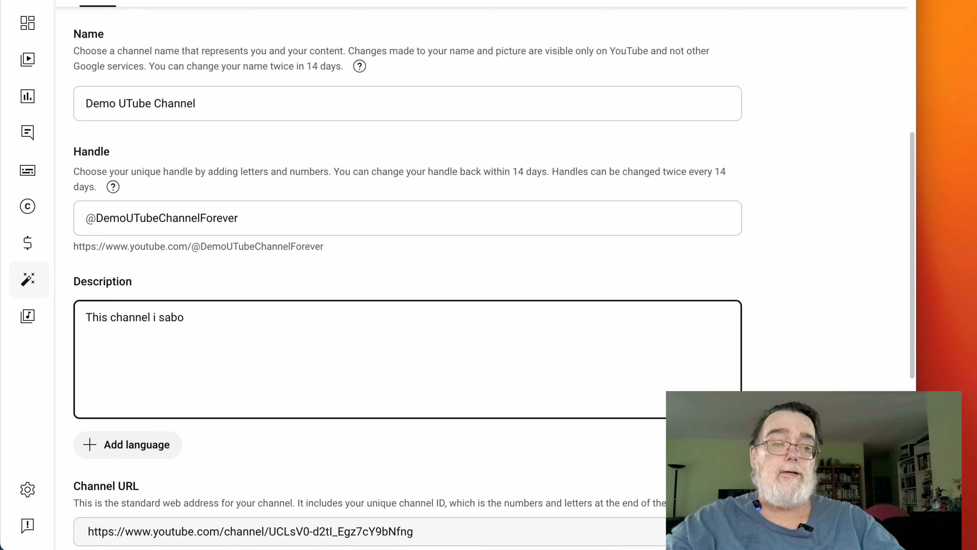
key(BackSpace)
key(BackSpace)
key(BackSpace)
text(about....)
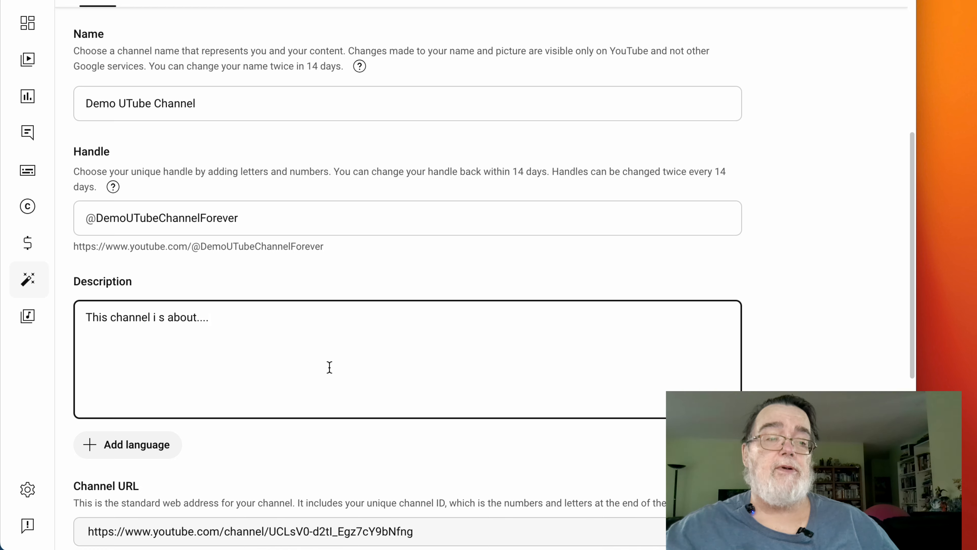
scroll(360, 334, down, 1)
scroll(362, 331, down, 3)
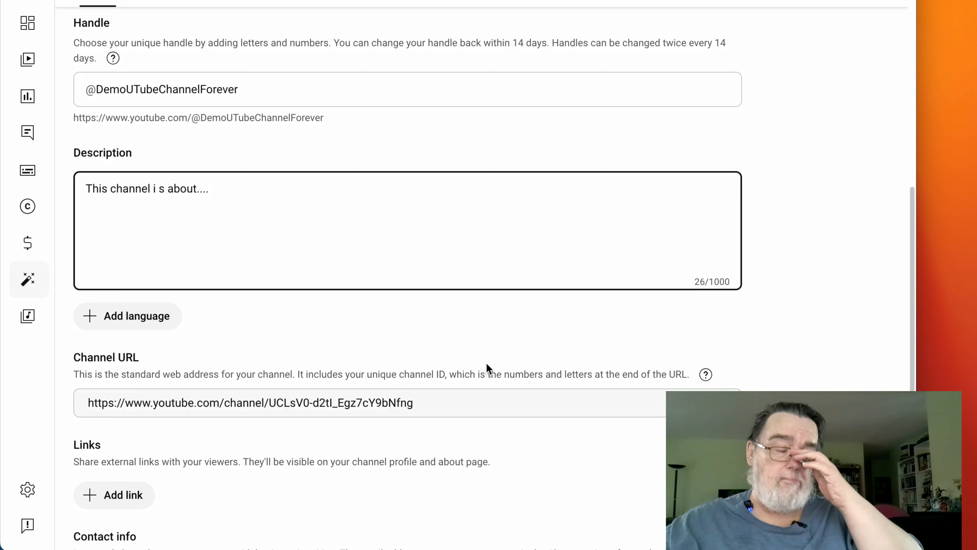
scroll(480, 375, down, 4)
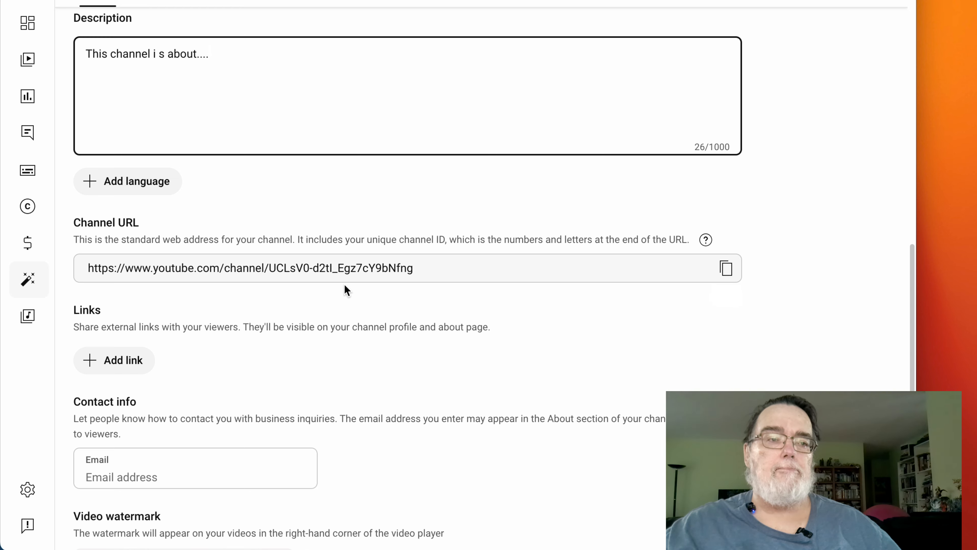
scroll(349, 285, down, 1)
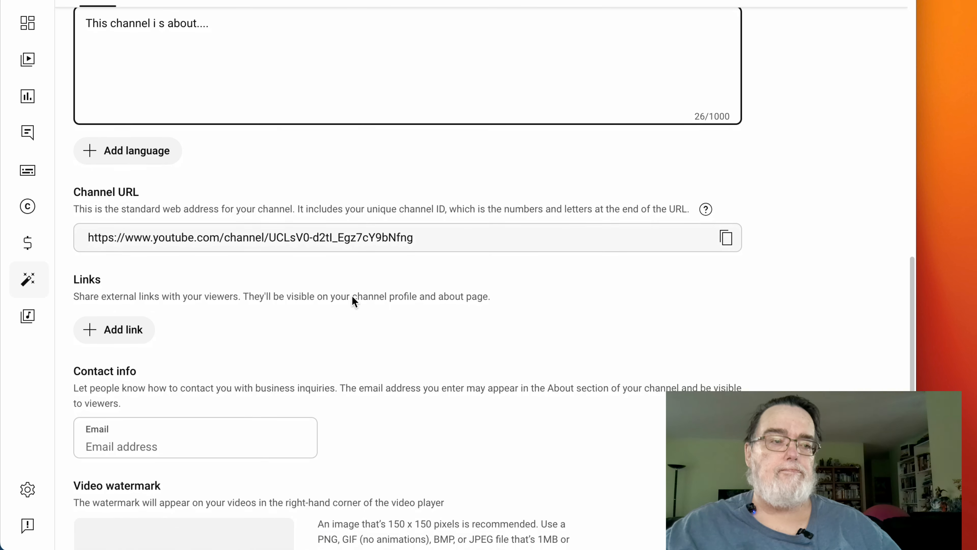
scroll(353, 296, down, 1)
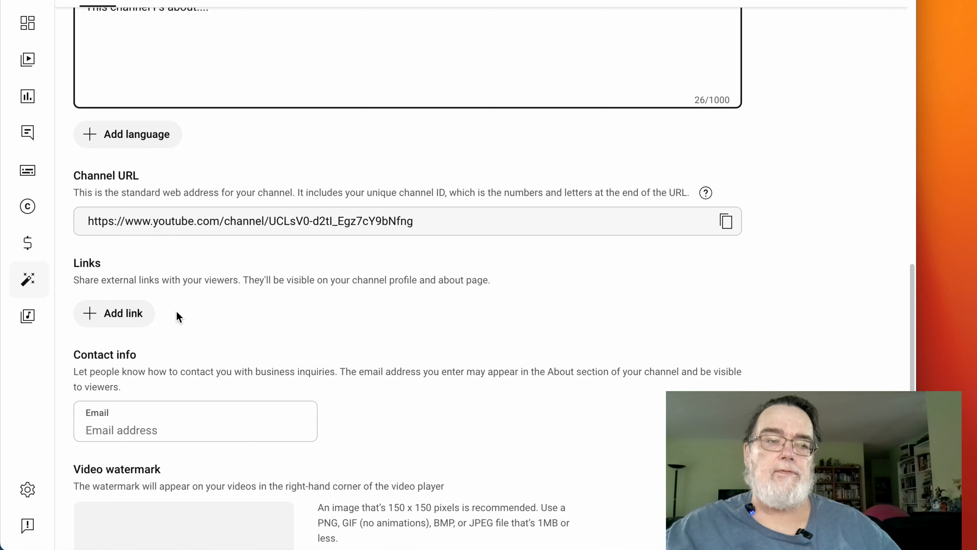
click(143, 315)
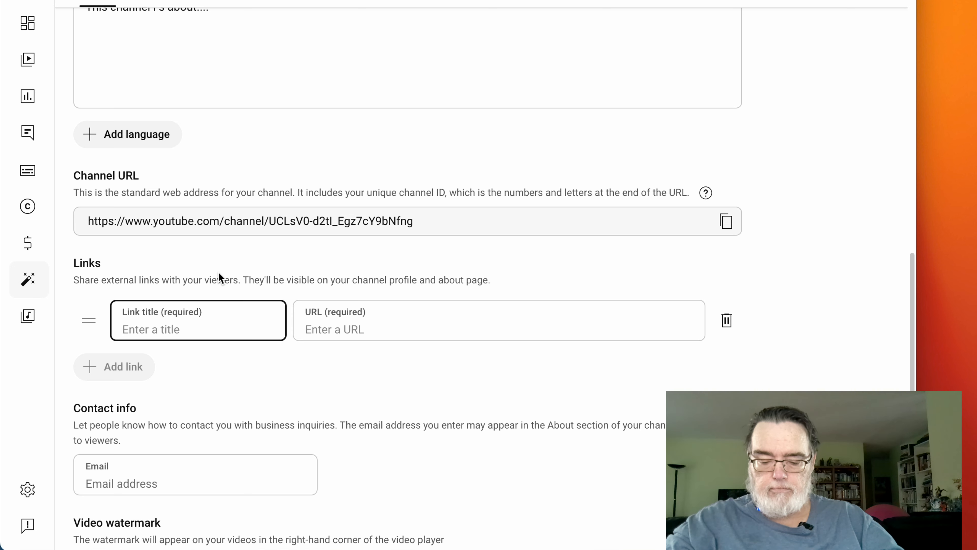
text(My )
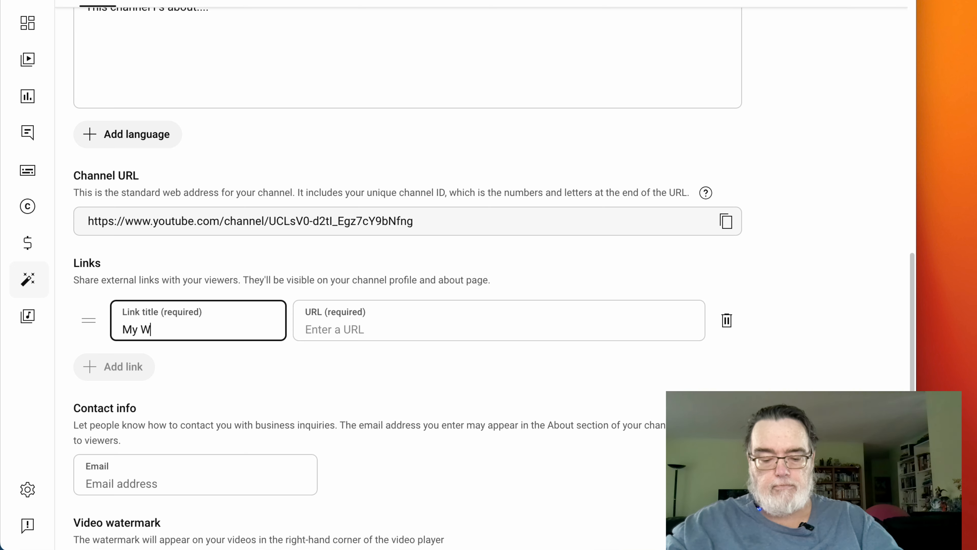
text(Website)
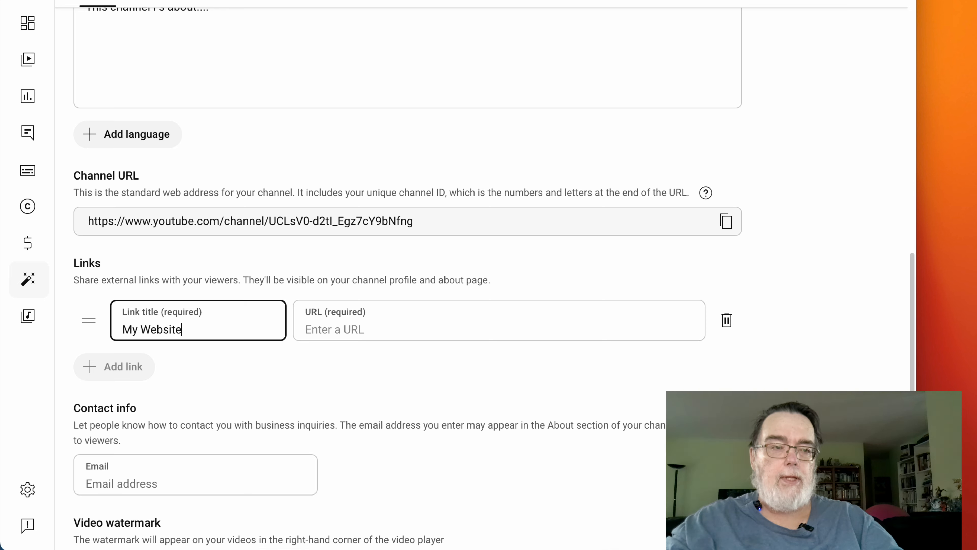
click(323, 325)
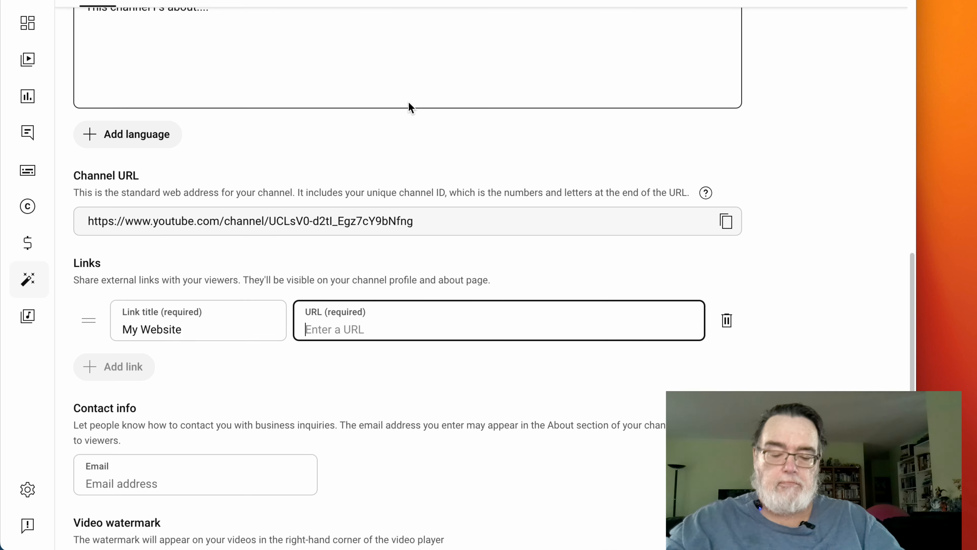
text(https)
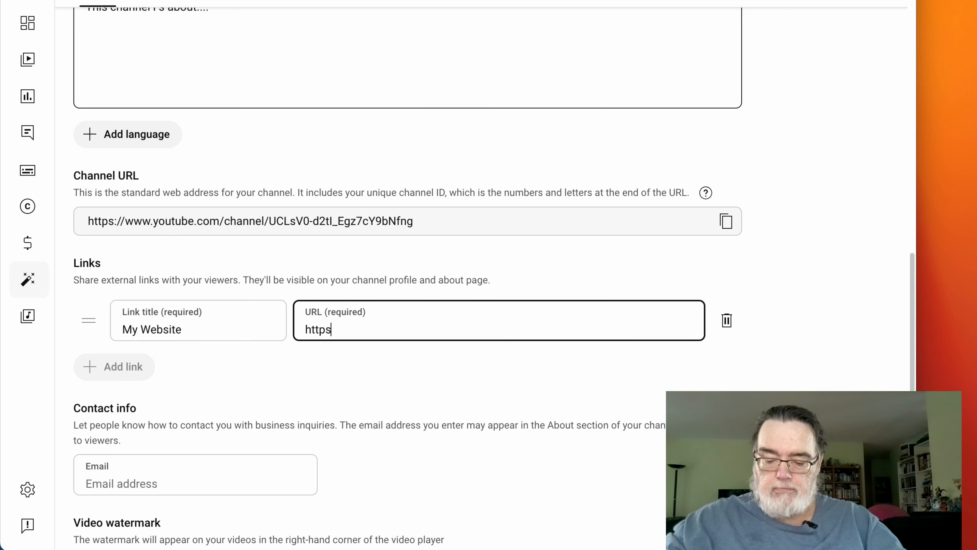
text(://c)
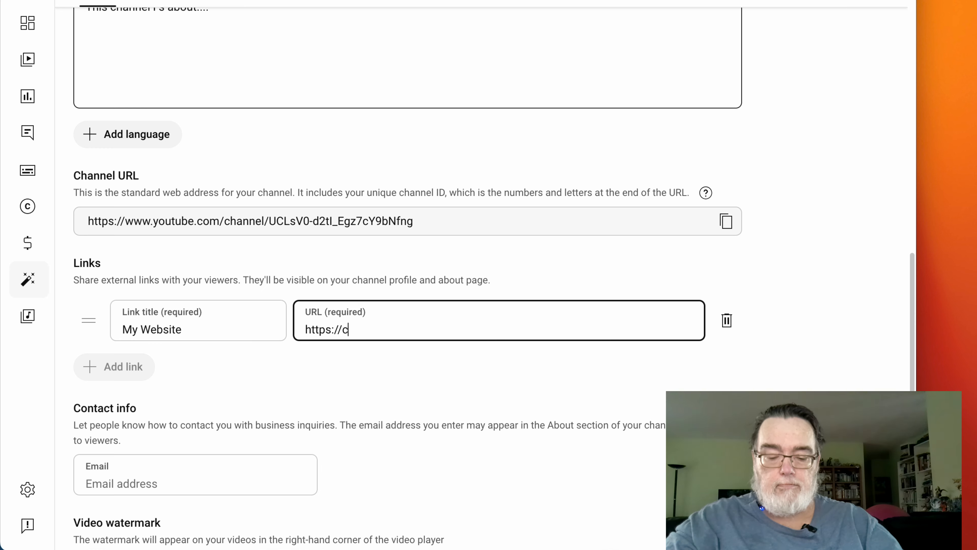
text(hannelto)
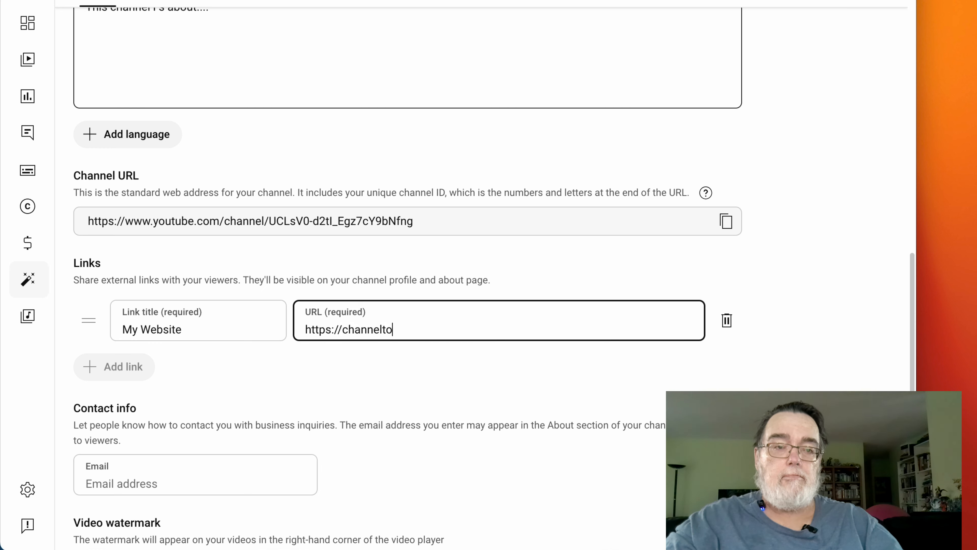
text(money)
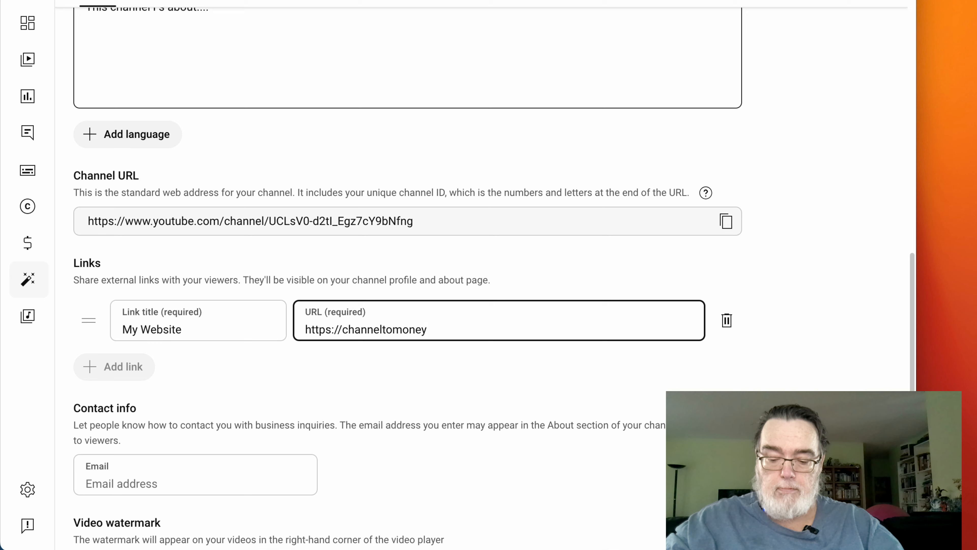
text(.com)
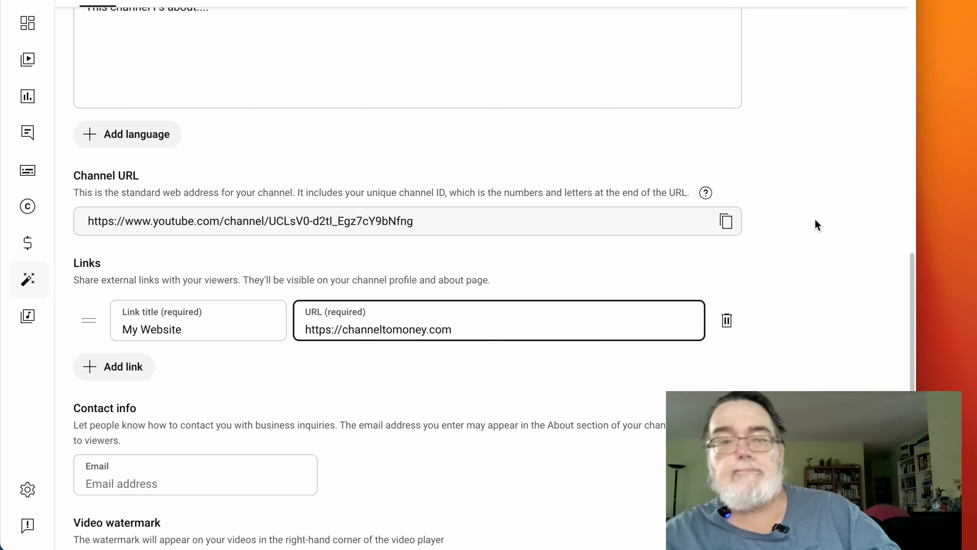
scroll(824, 223, down, 3)
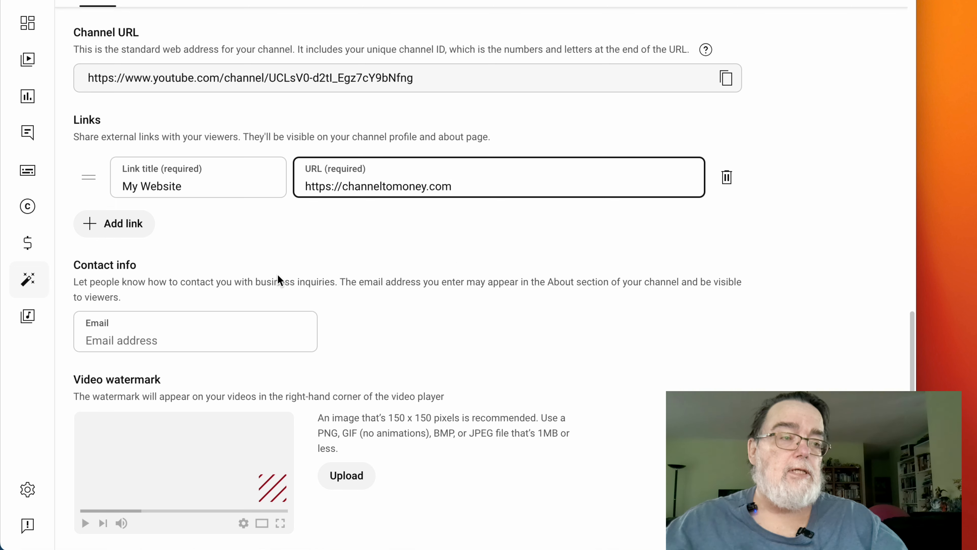
- Enter the business contact e-mail address in the Contact info Email field, fixing typos
click(172, 336)
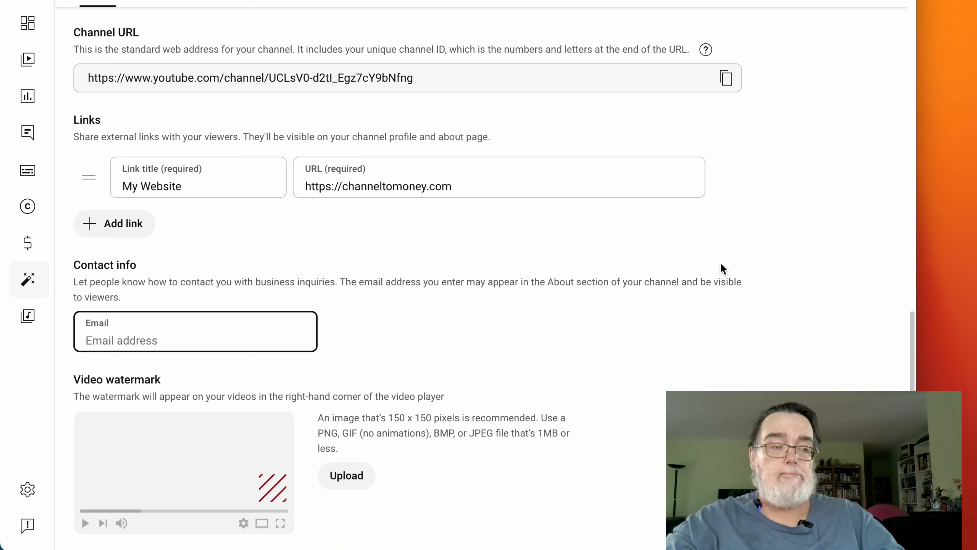
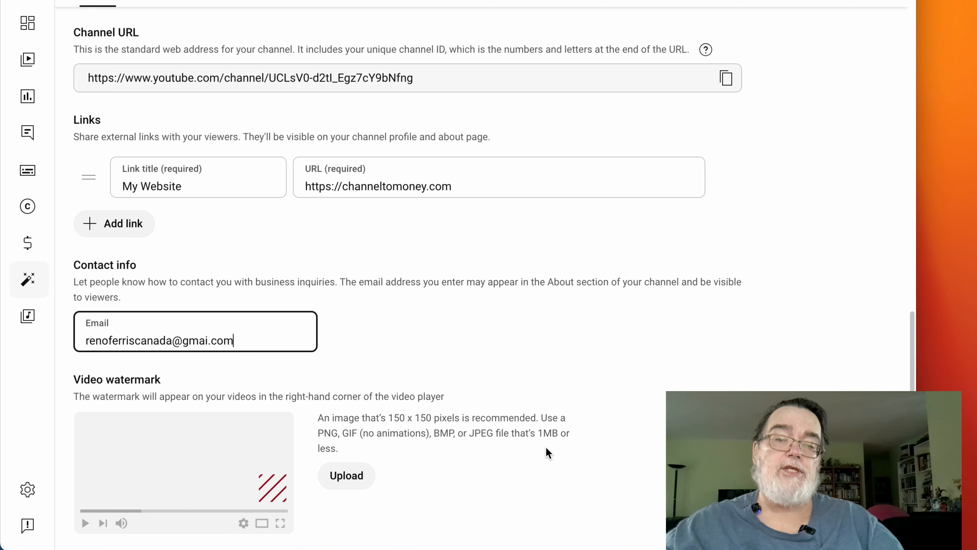
- Upload the TV watermark PNG as the video watermark, accepting the default crop
click(364, 481)
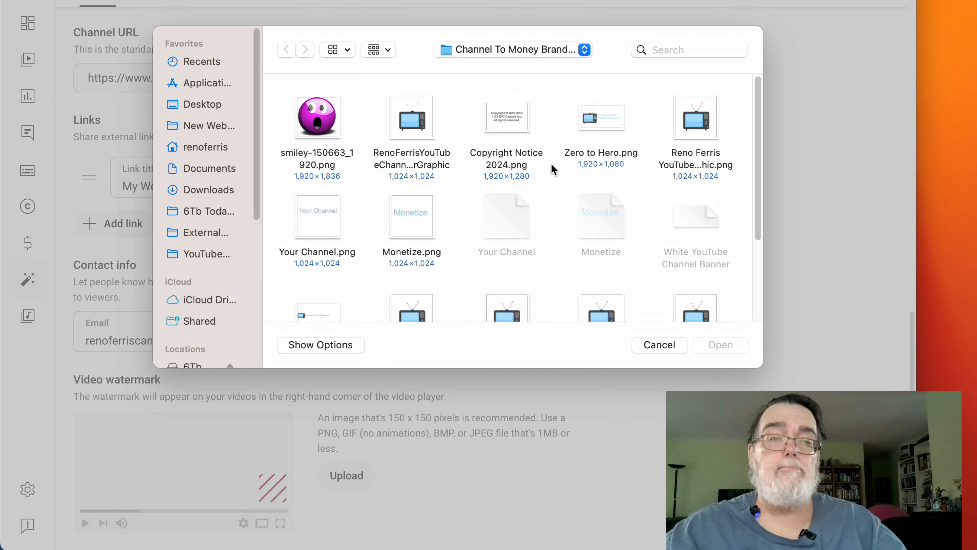
scroll(532, 166, down, 3)
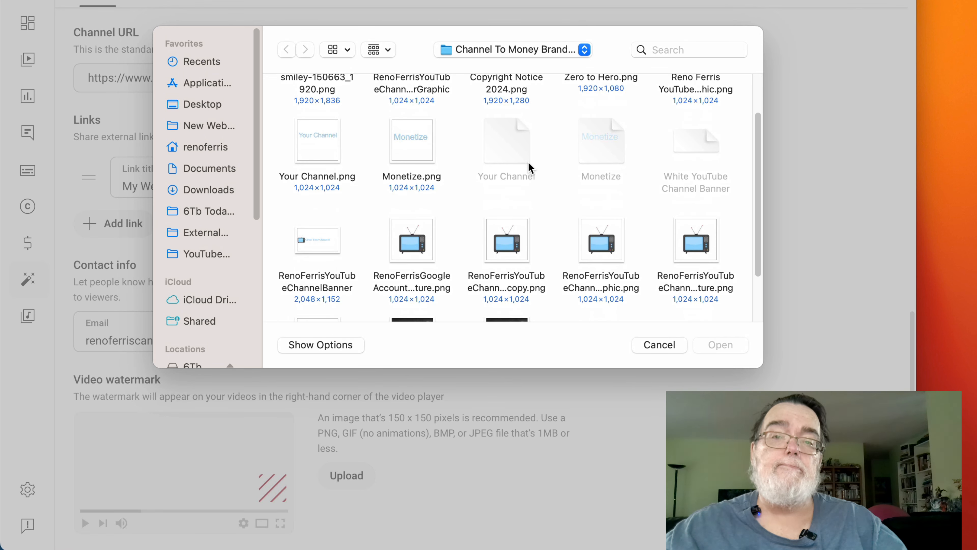
scroll(528, 167, down, 3)
scroll(527, 161, down, 1)
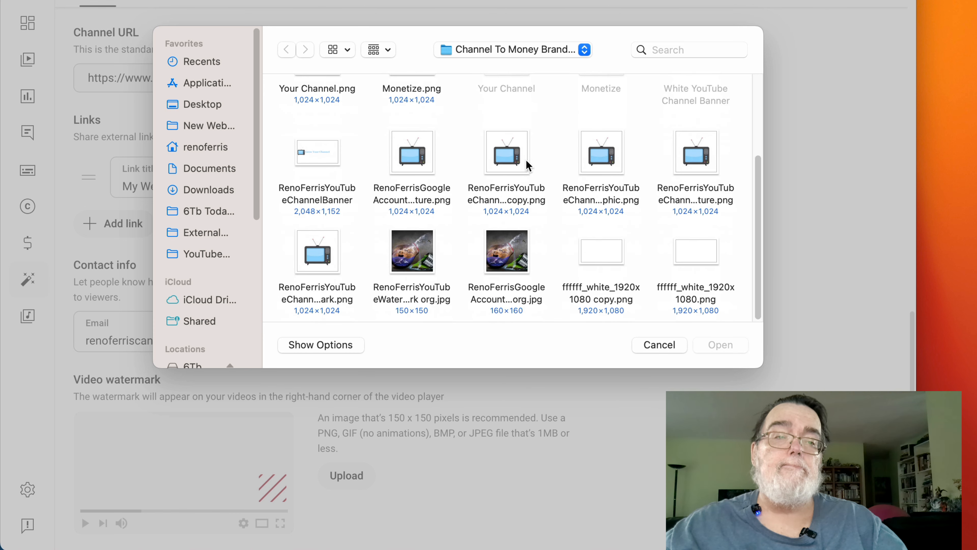
click(314, 249)
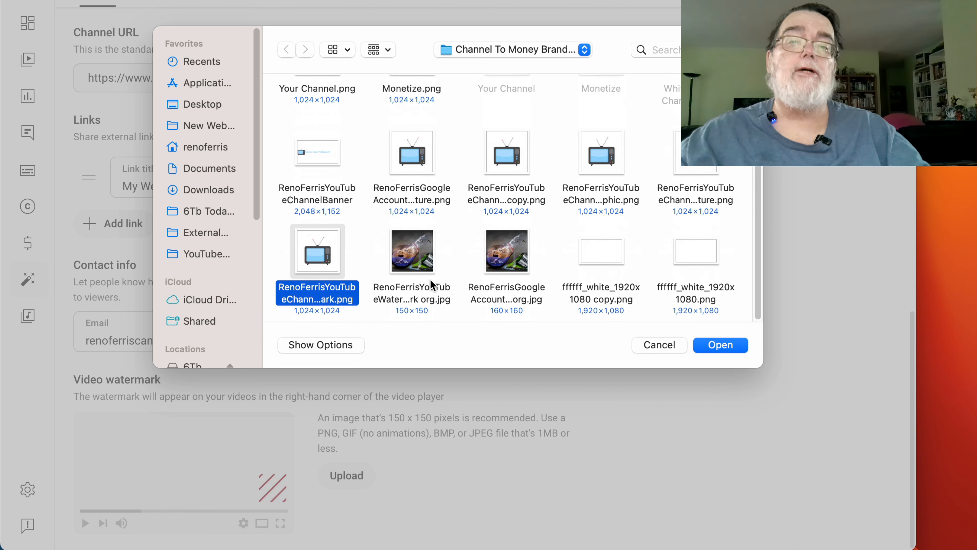
click(712, 348)
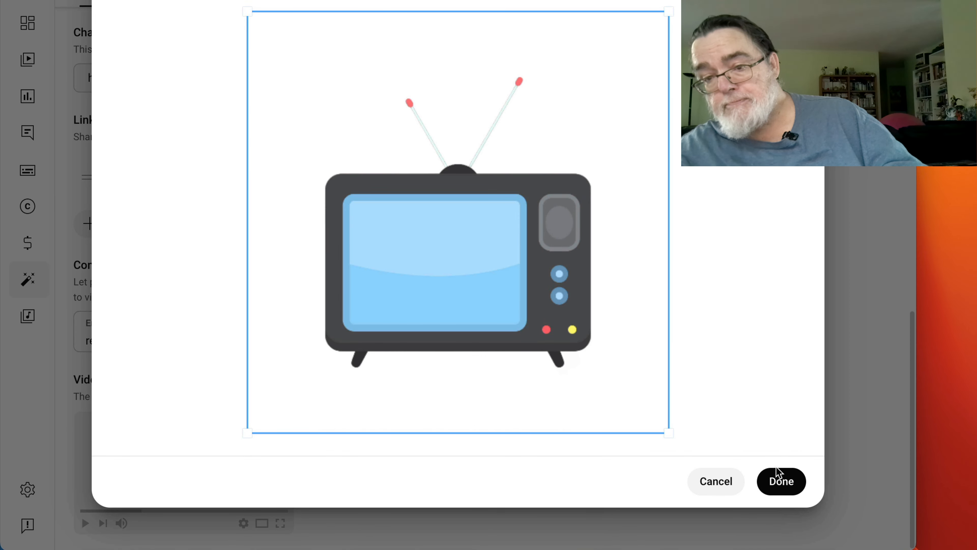
click(779, 475)
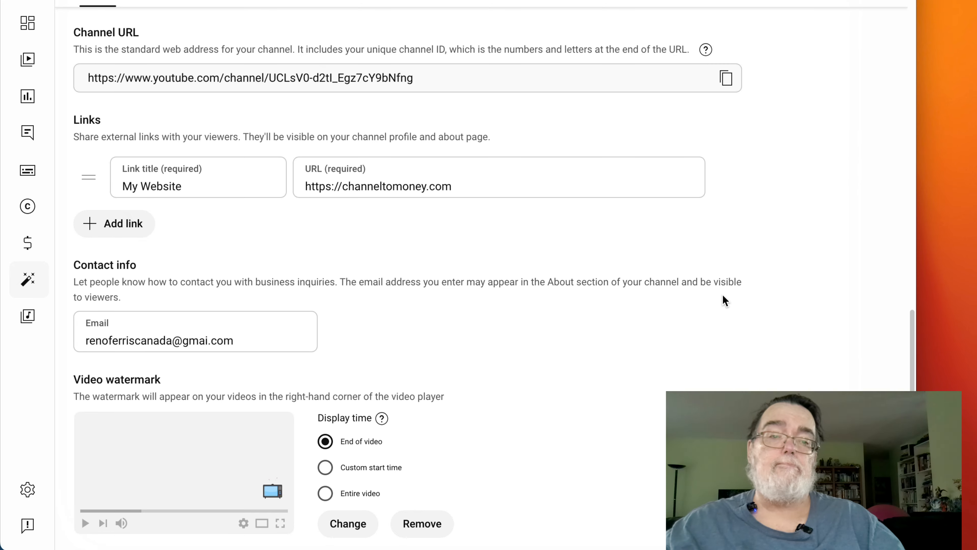
- Publish the description, link, e-mail and watermark changes and view the public channel page
scroll(723, 293, down, 1)
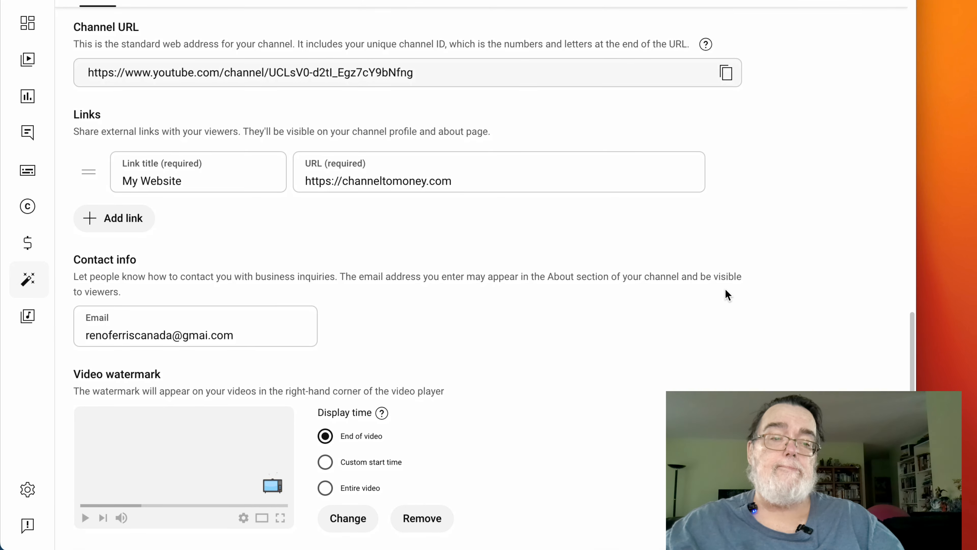
scroll(730, 288, up, 3)
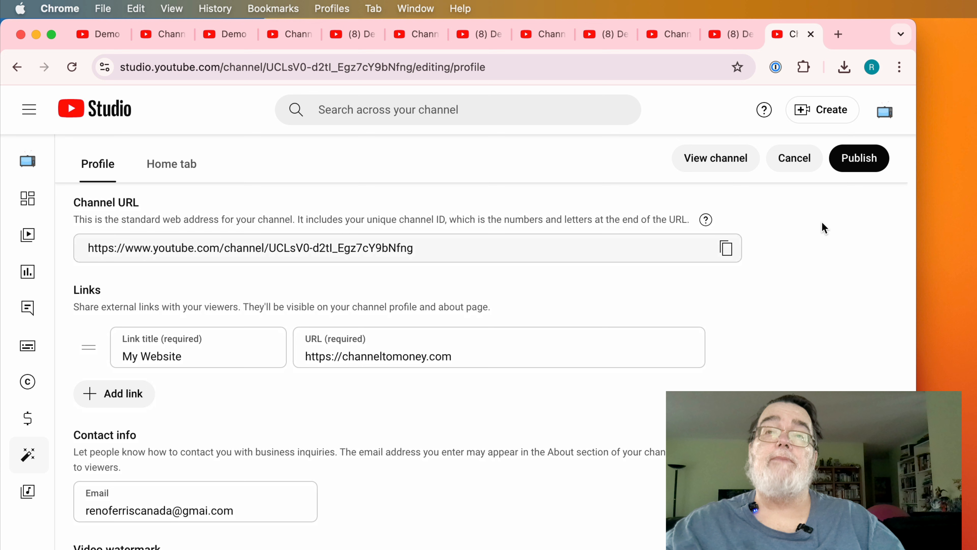
click(850, 158)
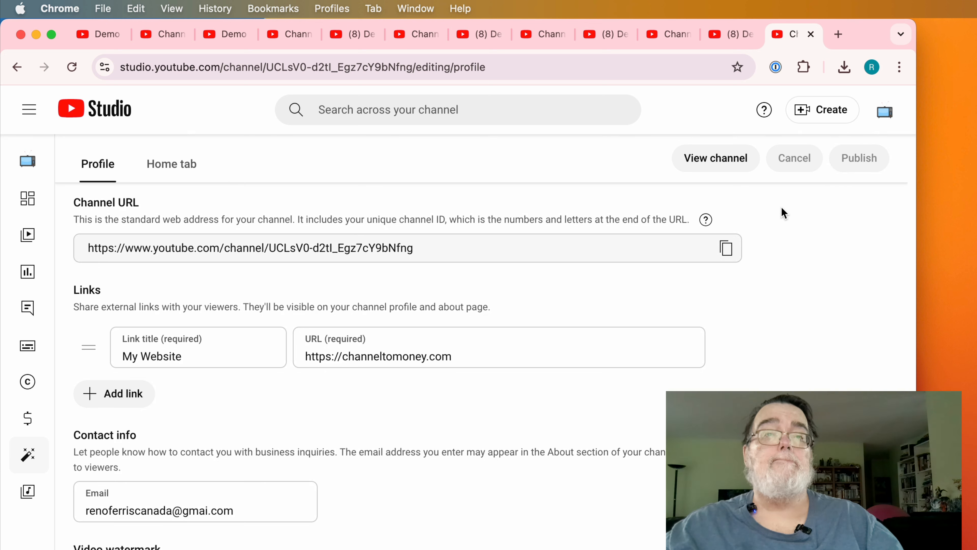
click(726, 167)
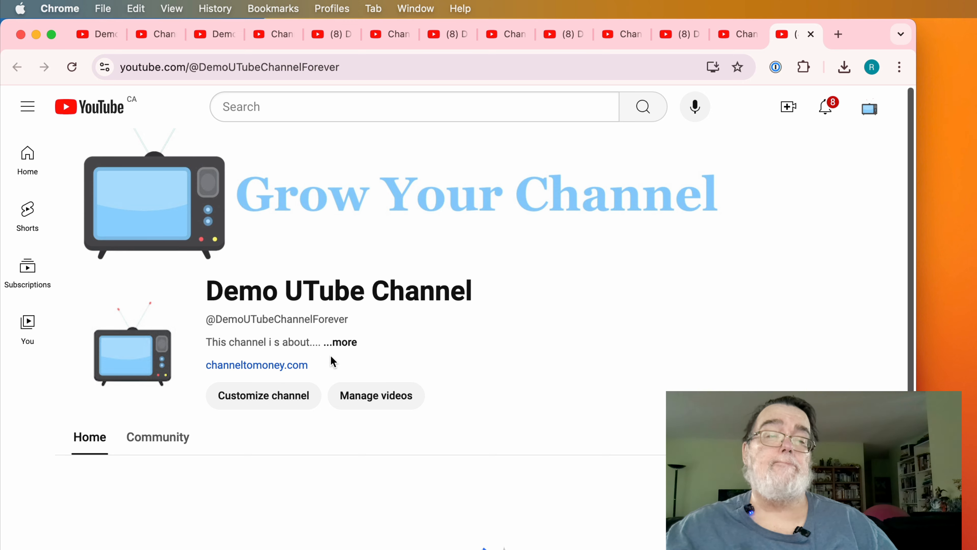
click(346, 347)
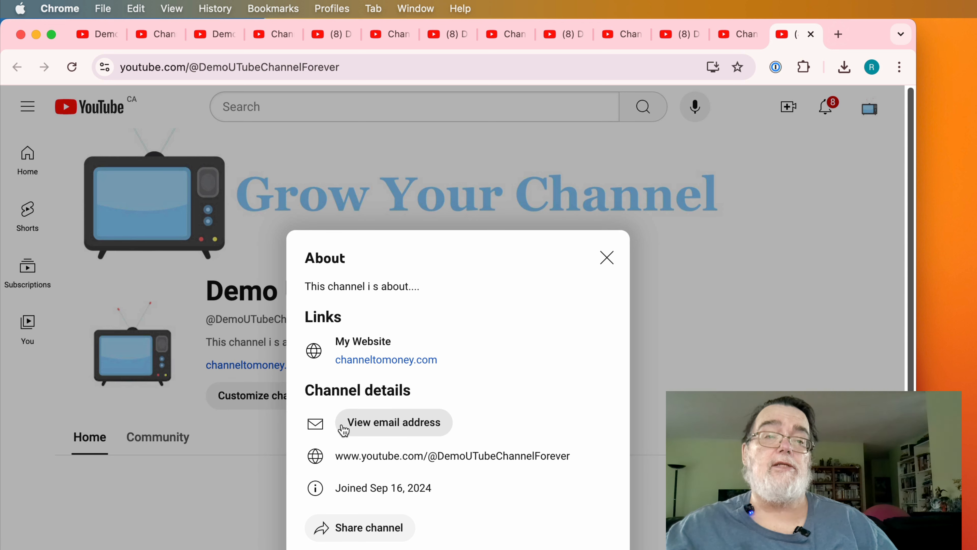
click(433, 429)
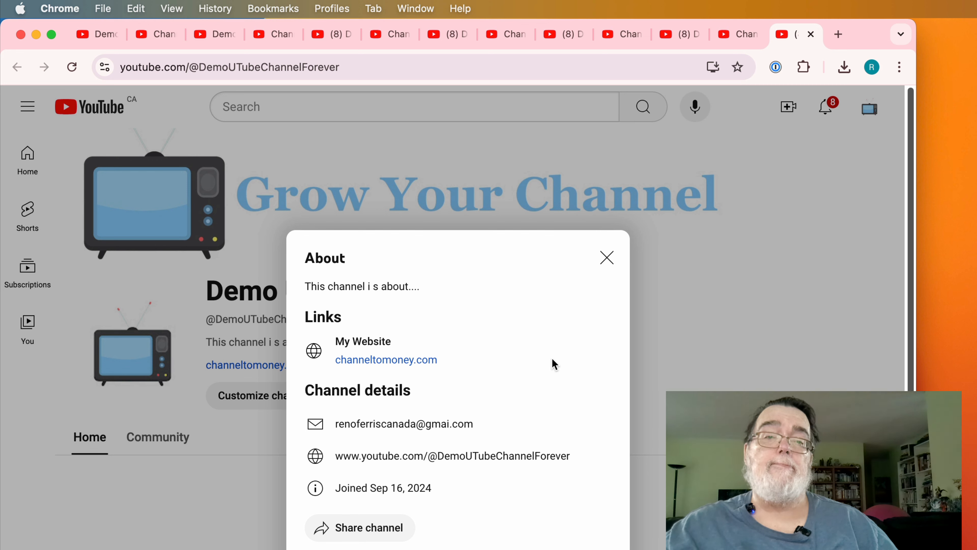
click(607, 257)
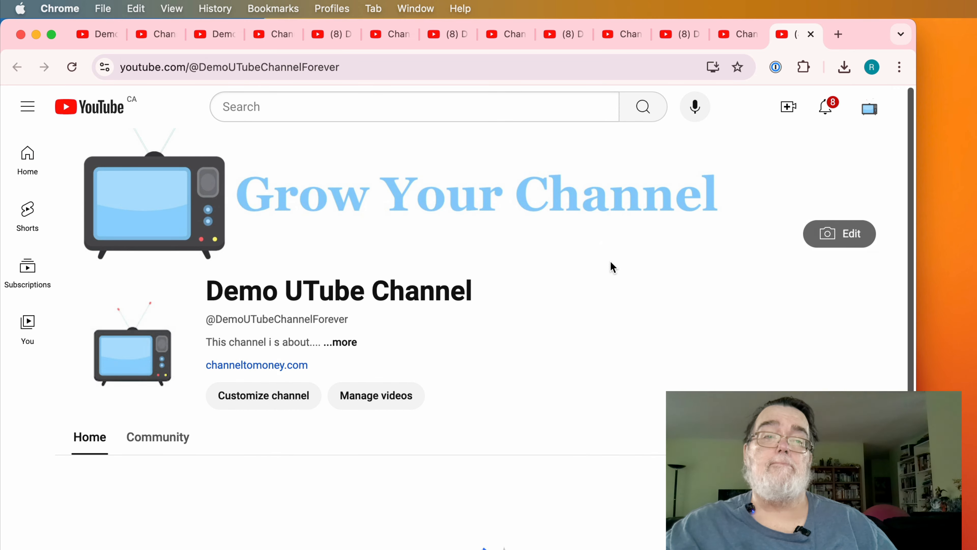
- Reopen channel customization and correct the contact e-mail domain from gmai.com to gmail.com
click(248, 403)
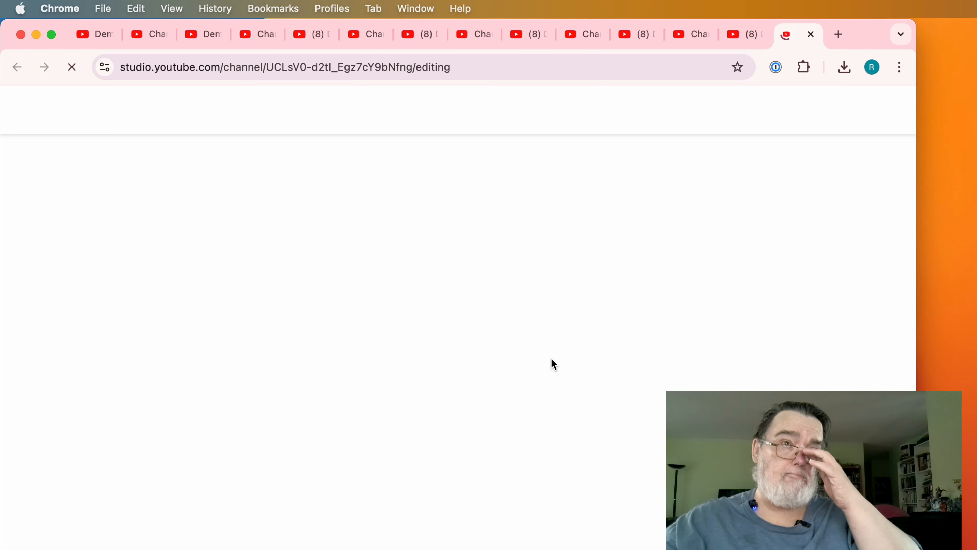
scroll(549, 363, down, 10)
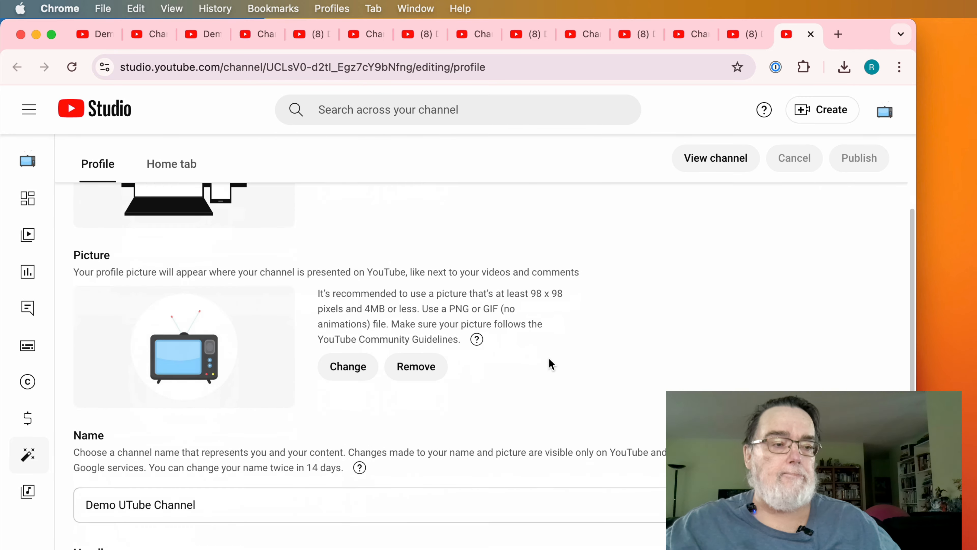
scroll(548, 360, down, 7)
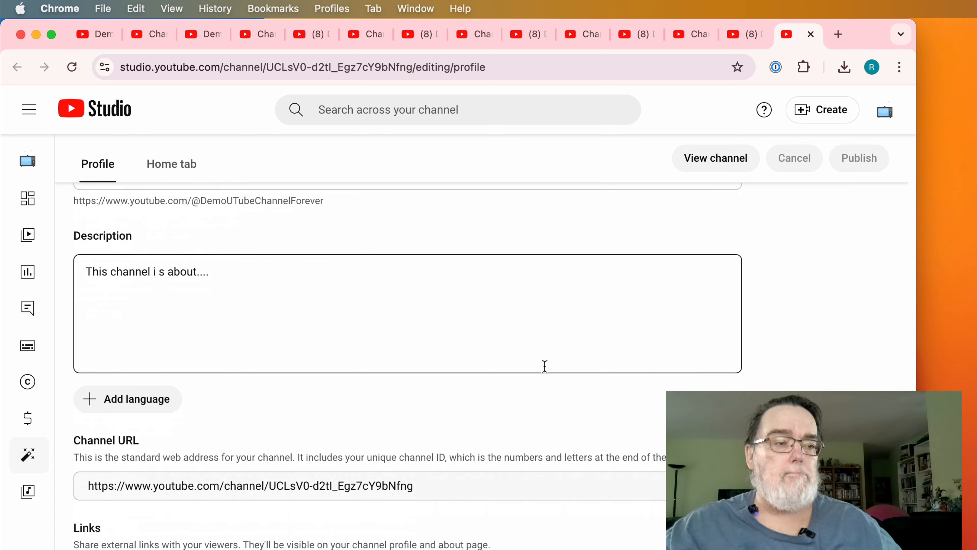
scroll(544, 366, down, 5)
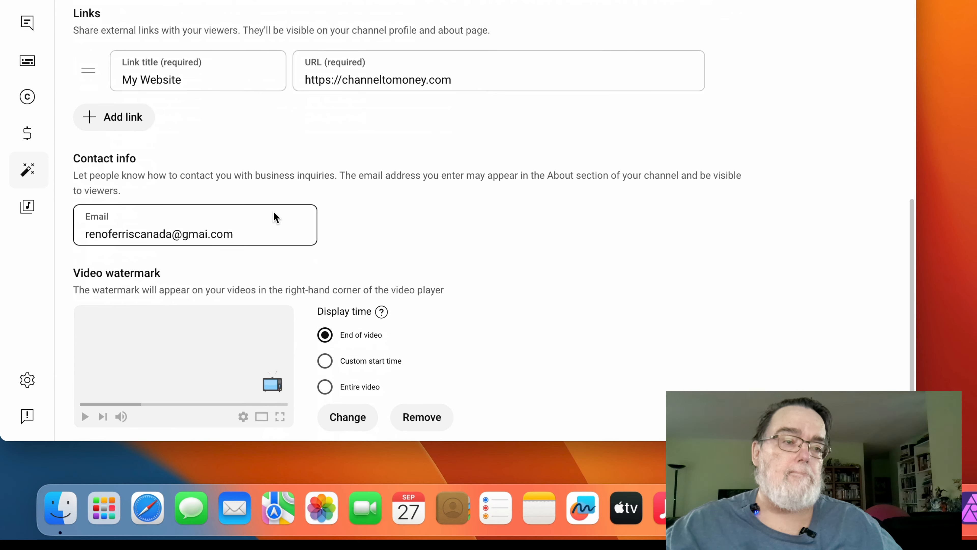
click(272, 225)
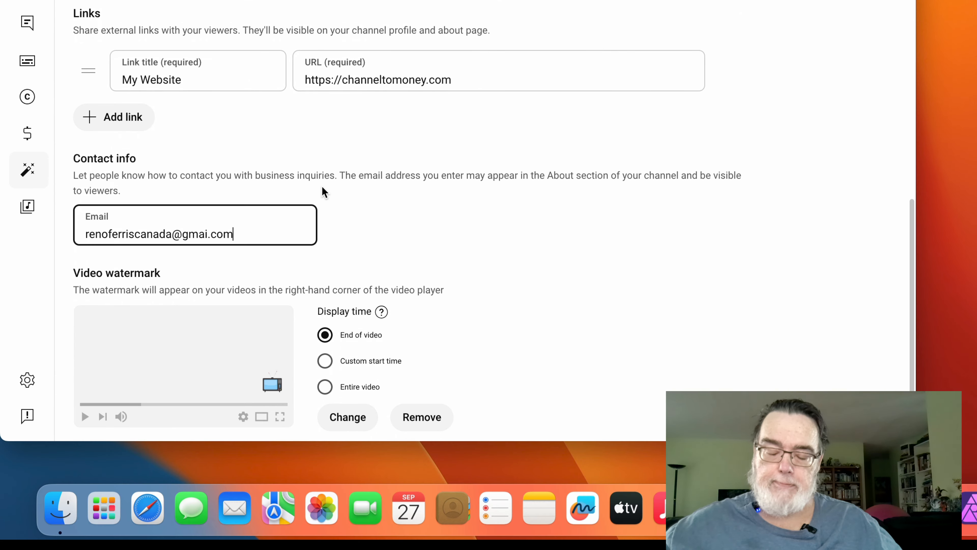
key(Left)
key(Left)
key(Left)
key(Left)
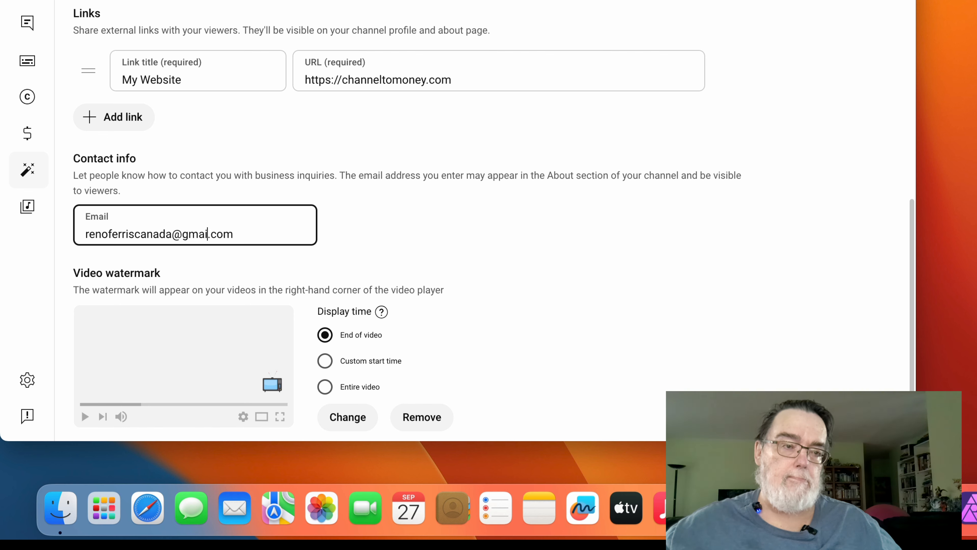
text(l)
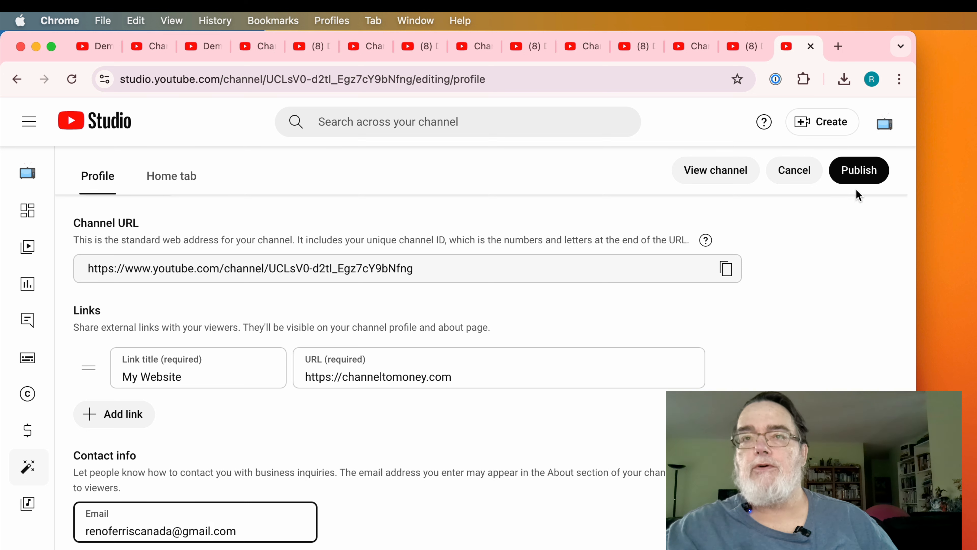
- Publish the corrected e-mail and confirm it in the public channel's About details
click(863, 183)
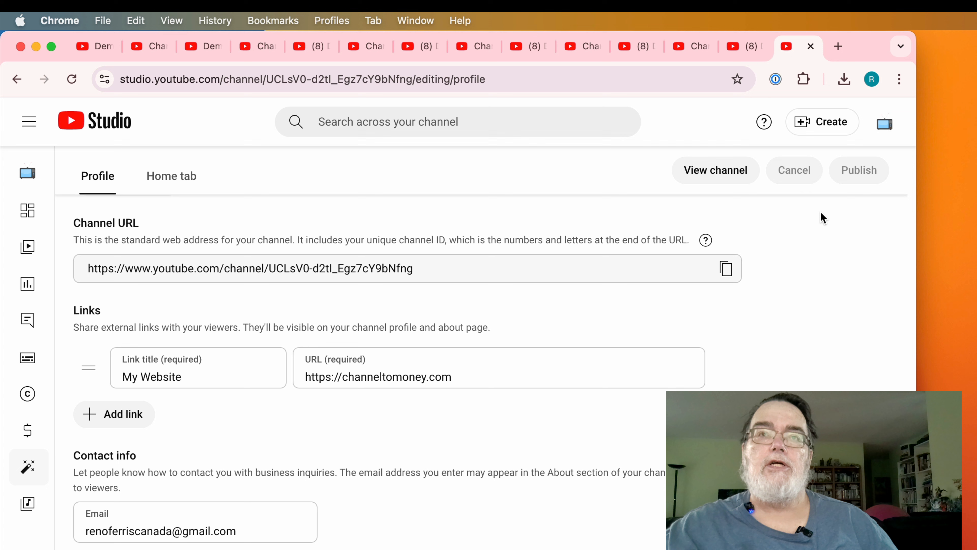
click(742, 179)
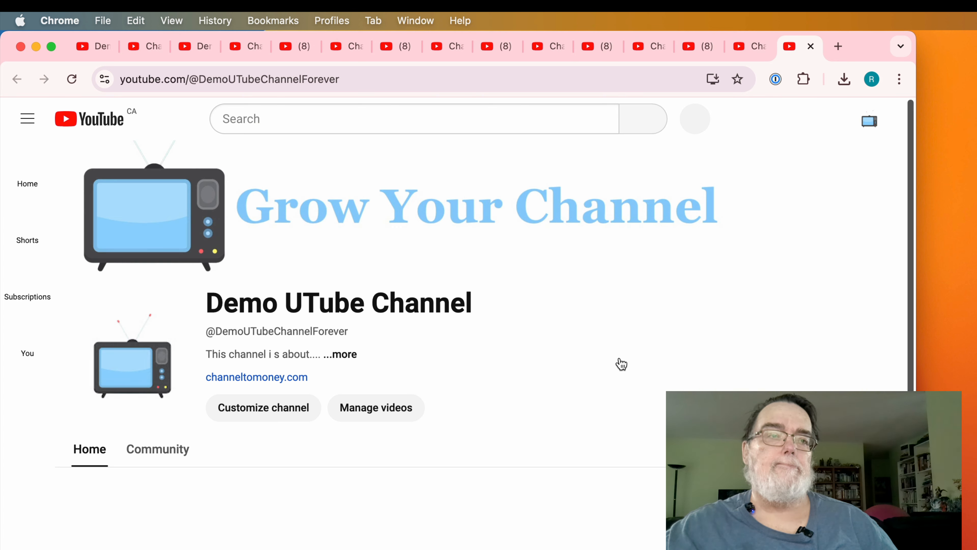
click(348, 356)
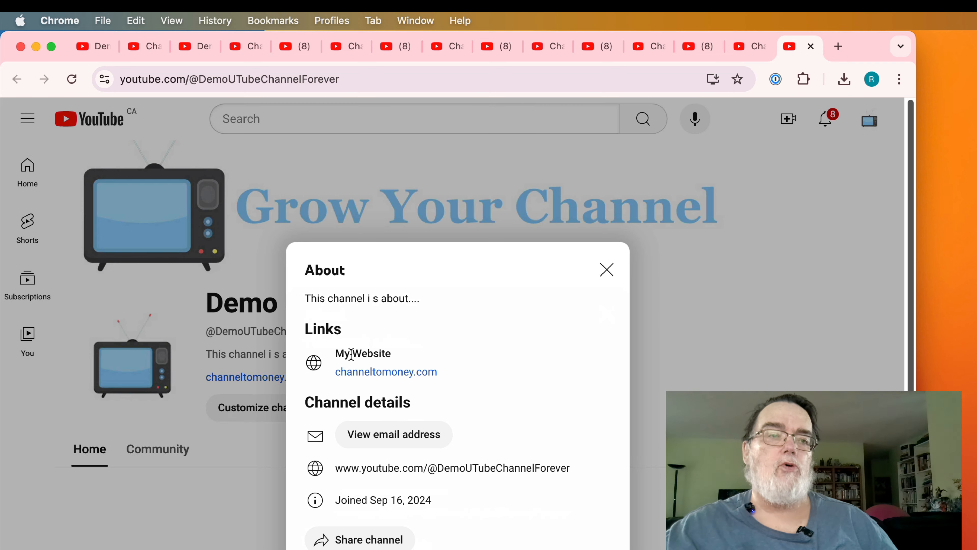
click(435, 439)
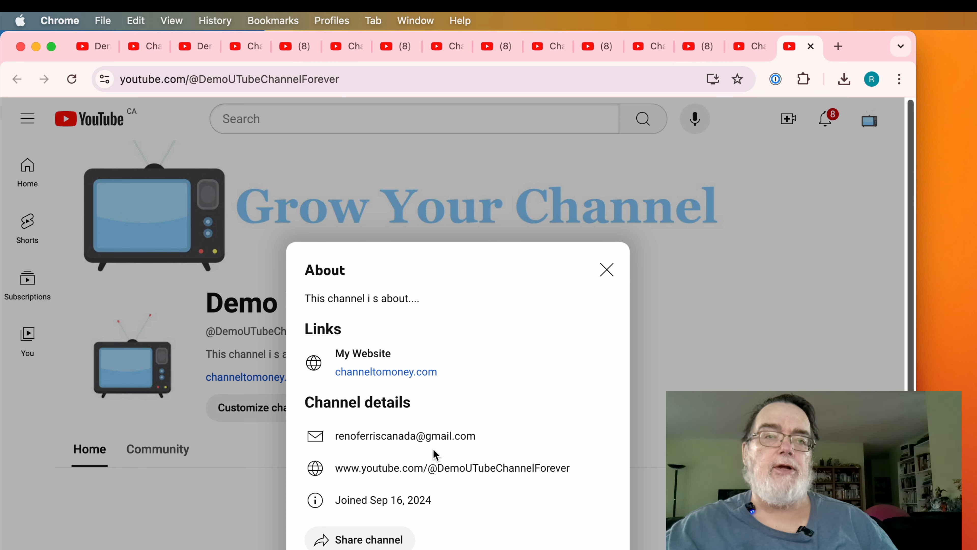
click(609, 271)
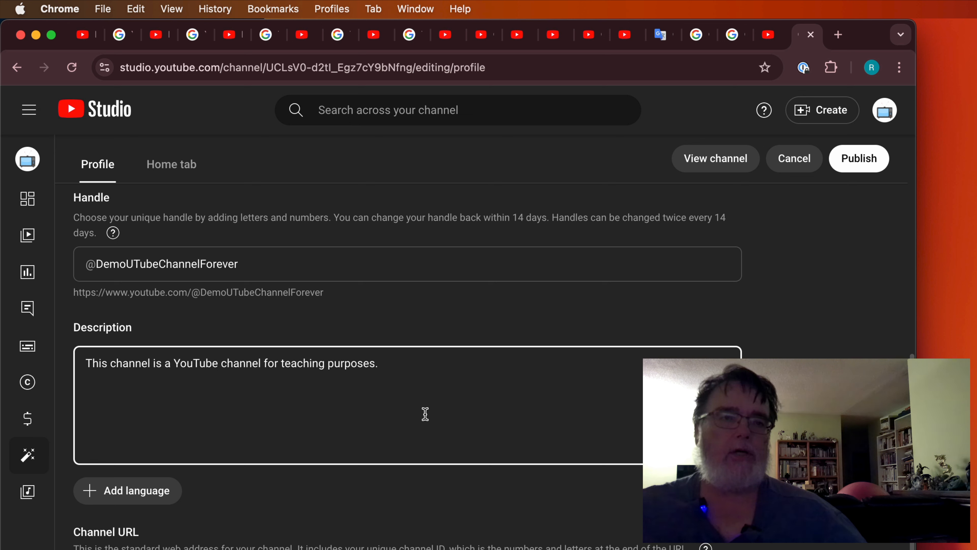
- Select and copy the description 'This channel is a YouTube channel for teaching purposes.'
key(super+a)
key(super+c)
click(443, 402)
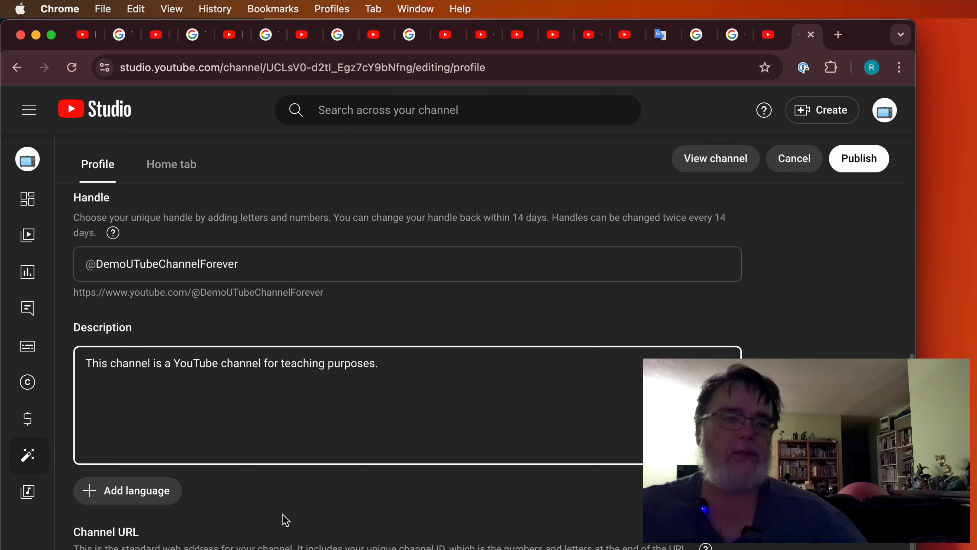
- Add a French (Canada) channel translation and select the original English description text
click(163, 496)
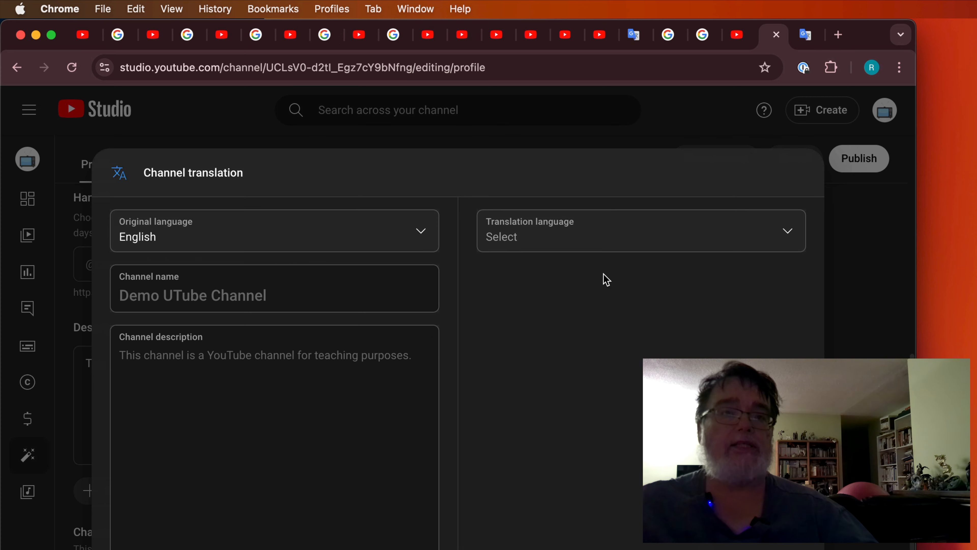
click(787, 234)
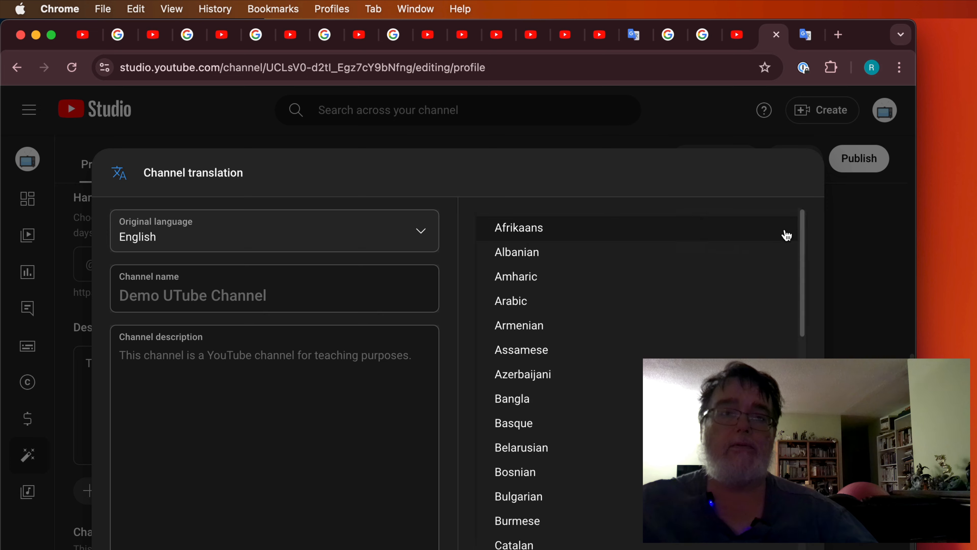
scroll(637, 416, down, 8)
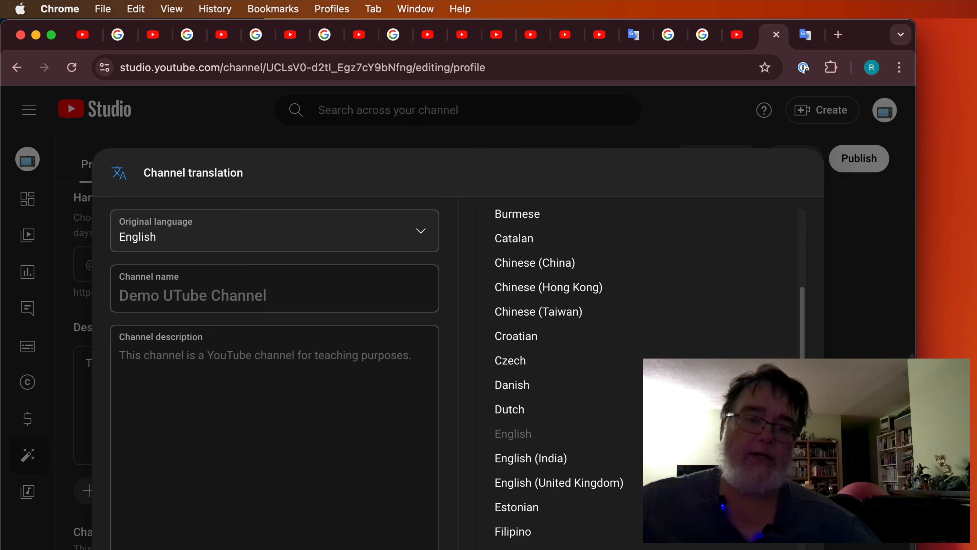
click(582, 548)
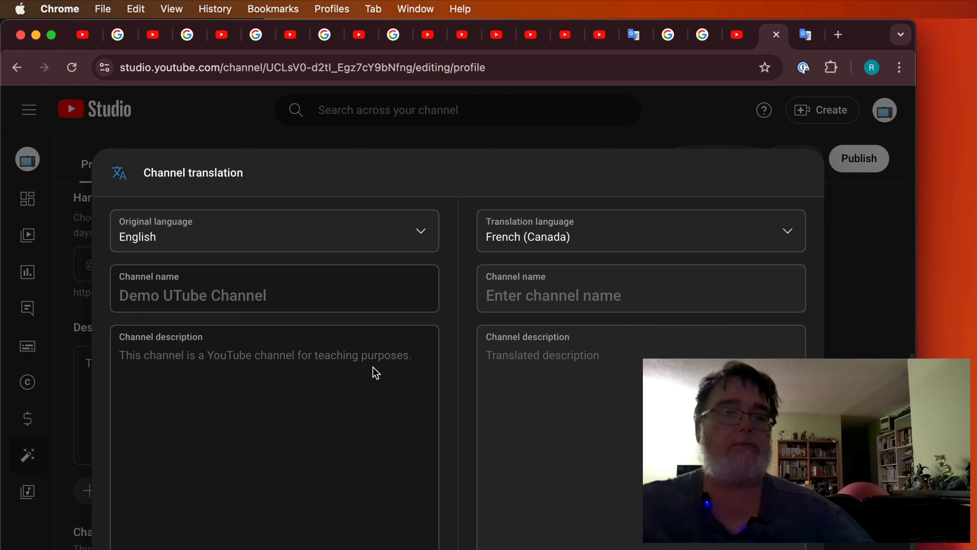
drag(417, 363, 118, 356)
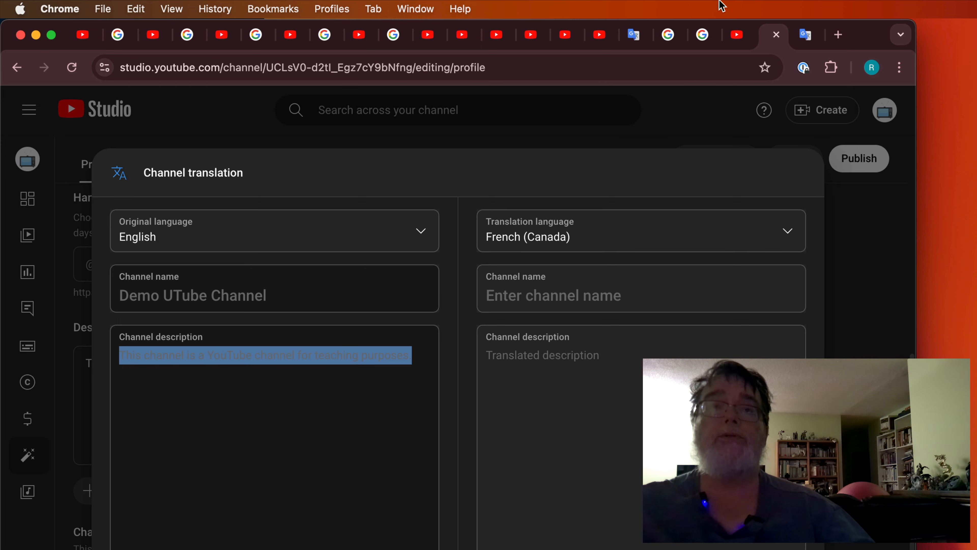
- Translate 'Demo UTube Channel' into French ('Démo de la chaîne YOUTube') in Google Translate and copy it
click(805, 35)
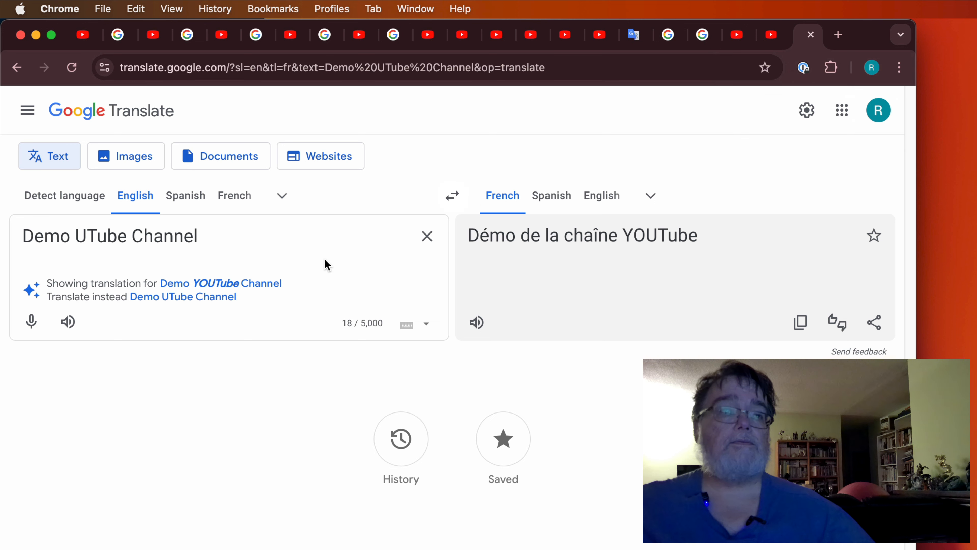
key(super+a)
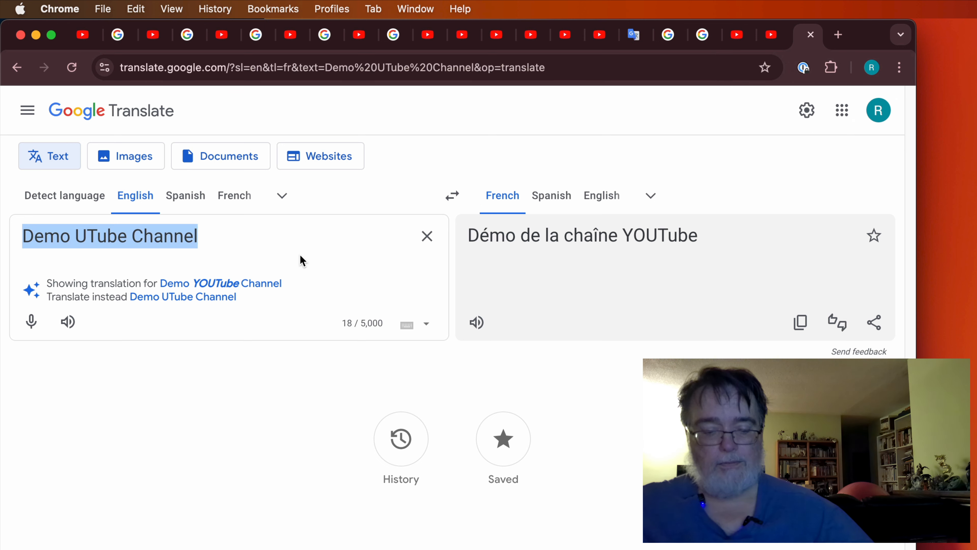
key(super+c)
click(301, 248)
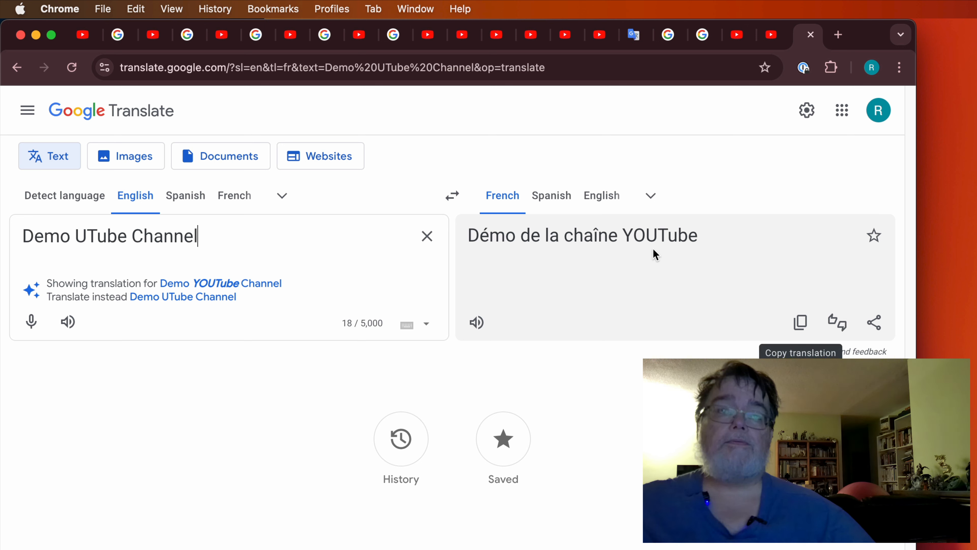
triple_click(628, 239)
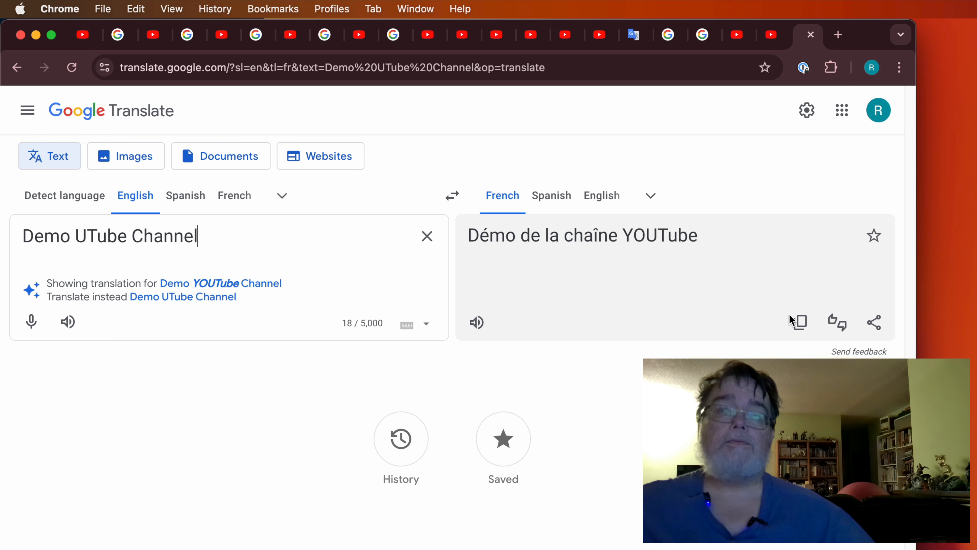
click(800, 324)
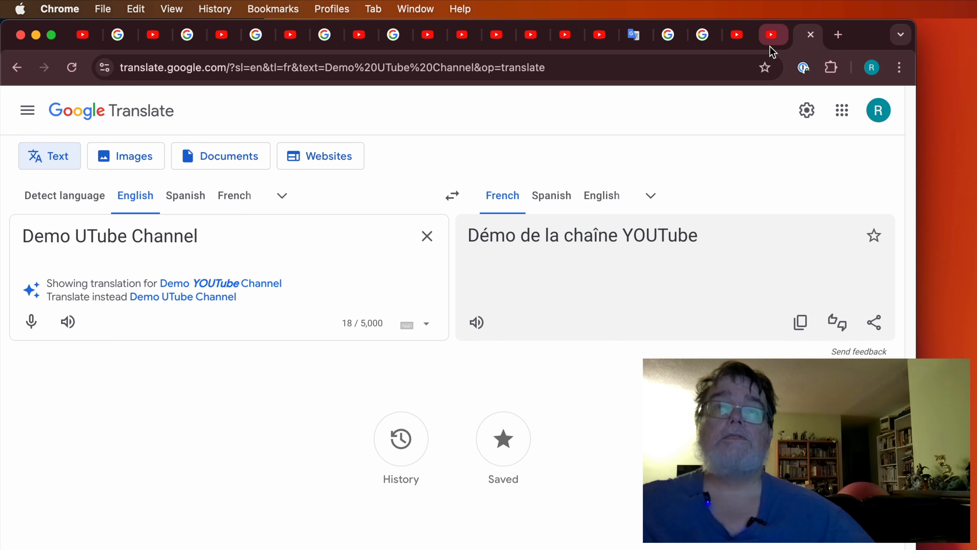
click(770, 35)
- Enter 'Démo de la chaîne UTube' as the French channel name and copy the English description
click(638, 288)
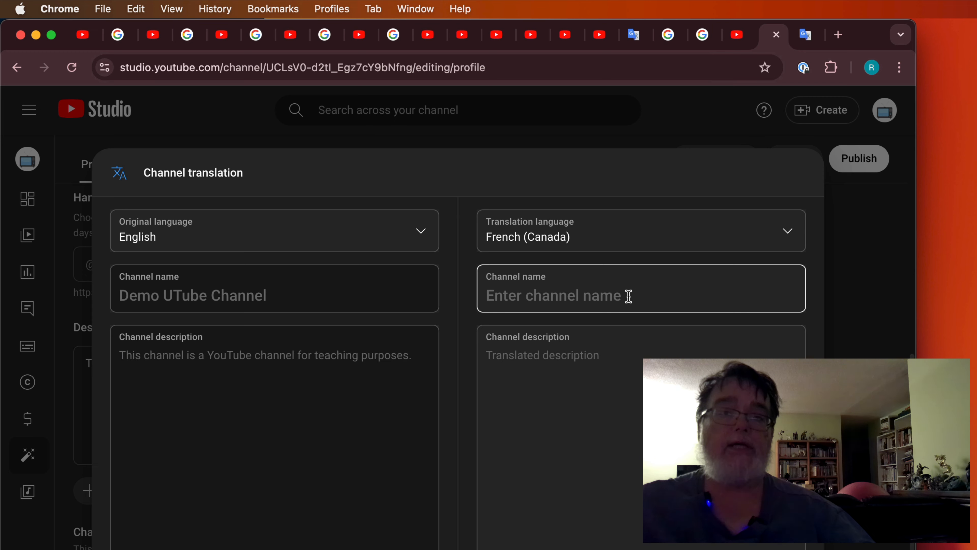
key(super+v)
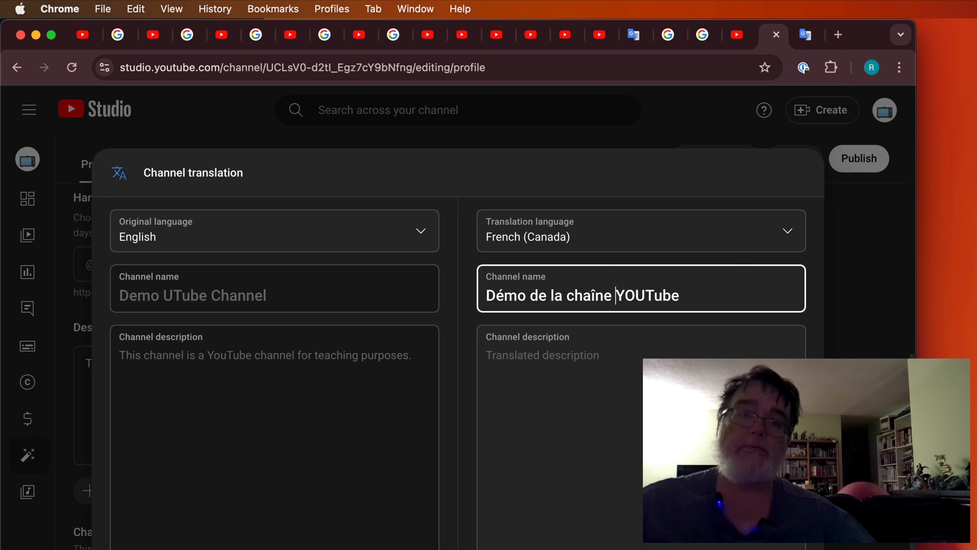
key(BackSpace)
key(BackSpace)
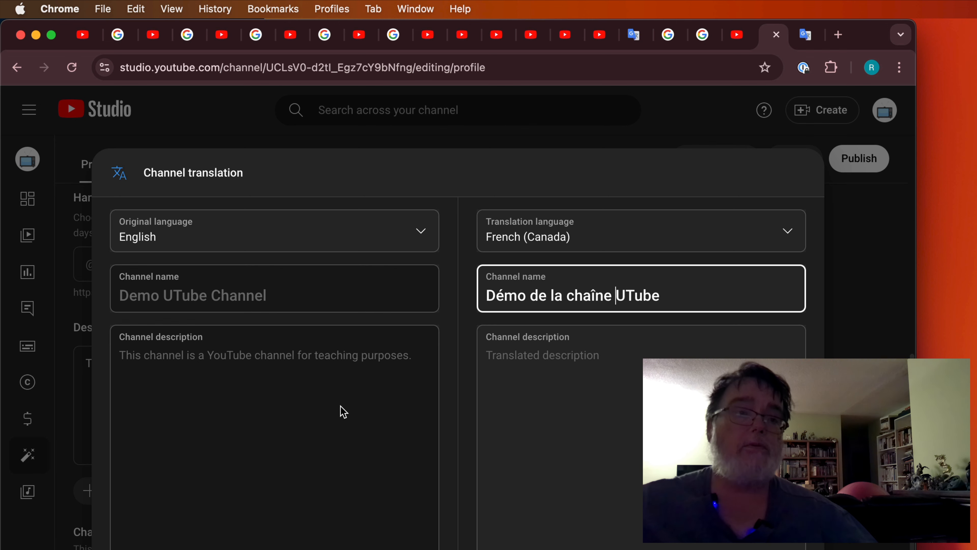
drag(415, 357, 307, 344)
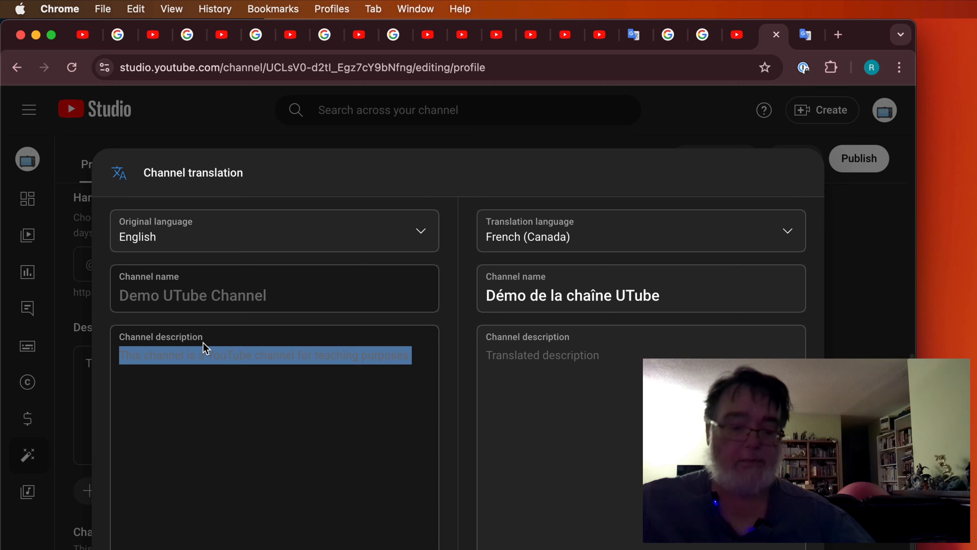
key(super+c)
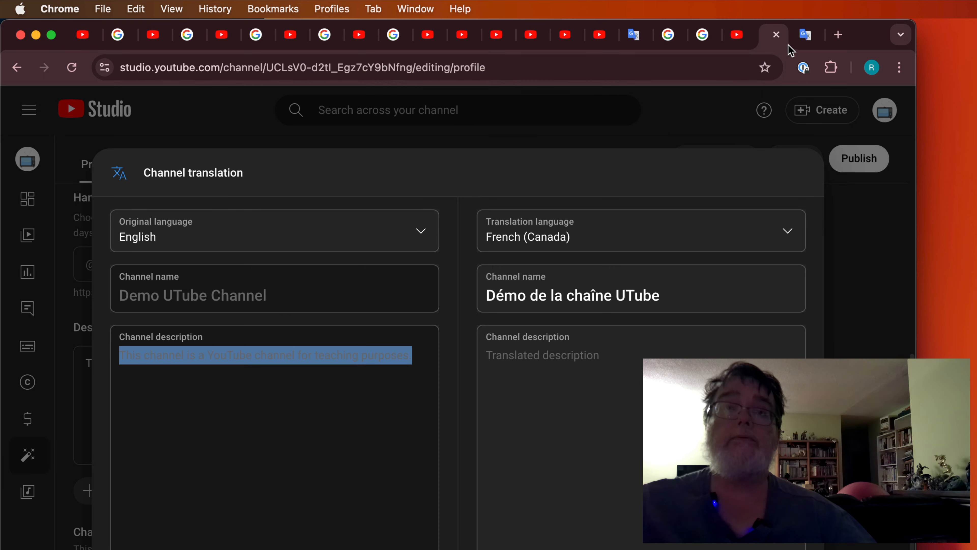
- Replace the Google Translate input with the English channel description to get its French version
click(805, 36)
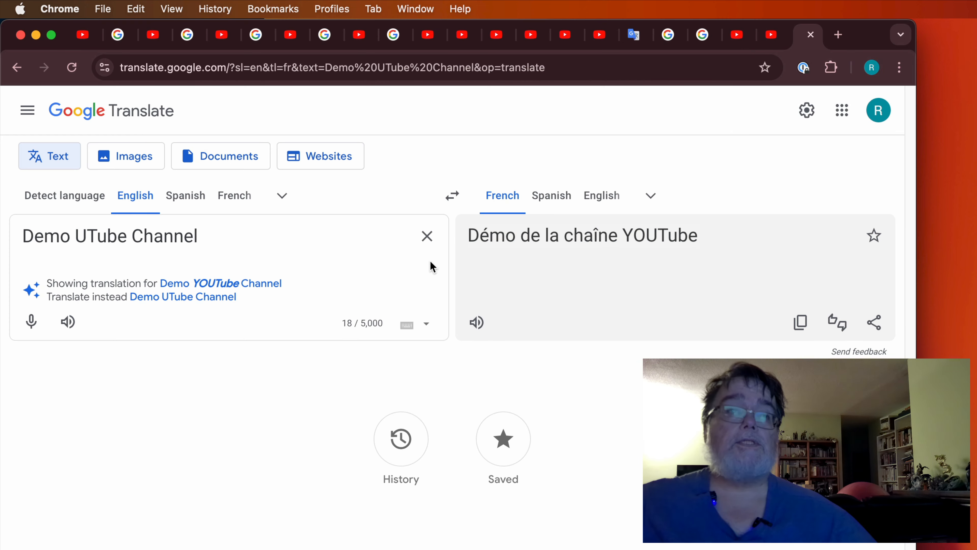
click(319, 264)
key(super+a)
key(super+v)
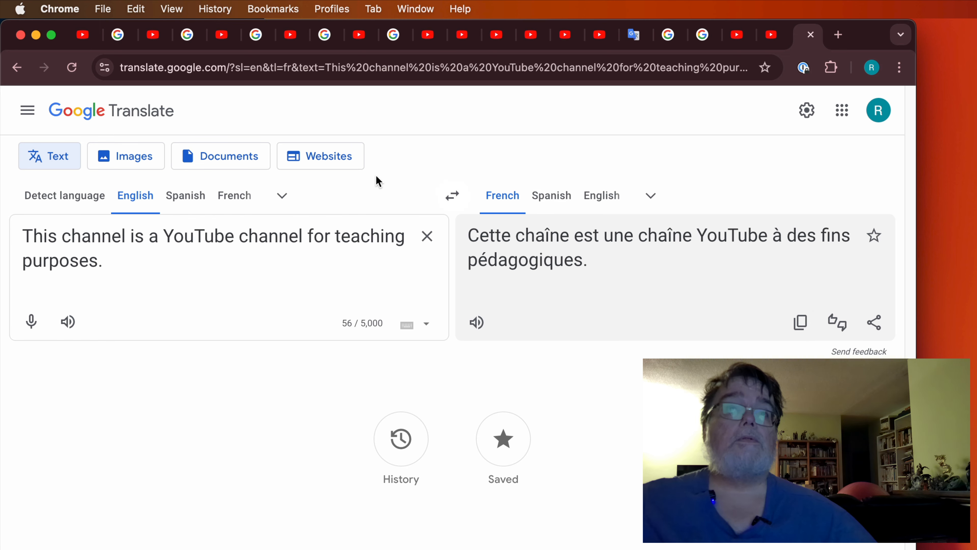
- Paste the French description, confirm the French (Canada) translation, and publish the channel changes
click(602, 371)
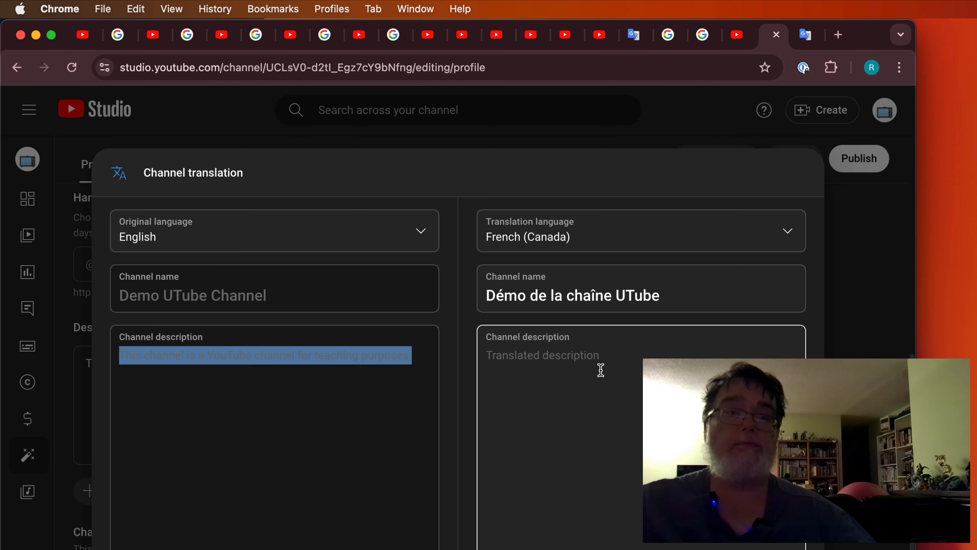
key(super+v)
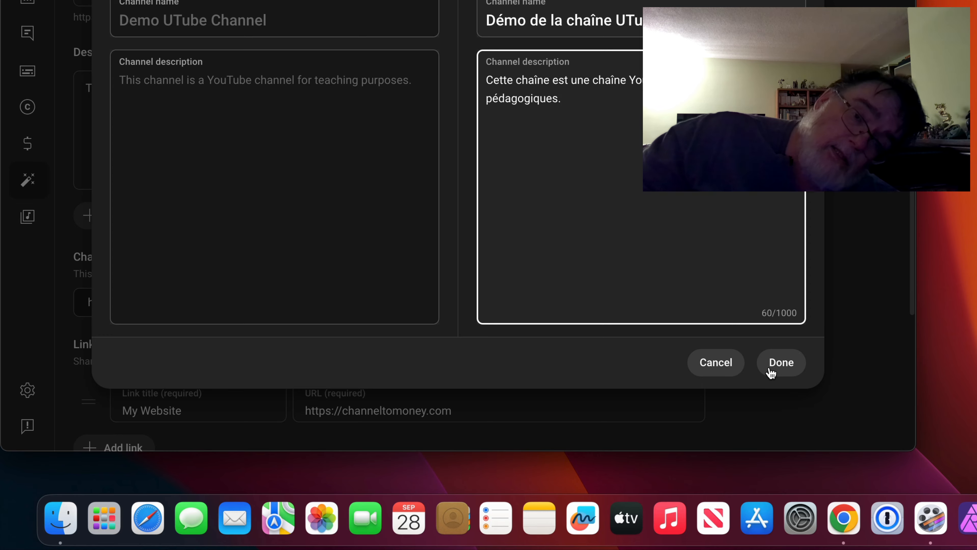
click(784, 365)
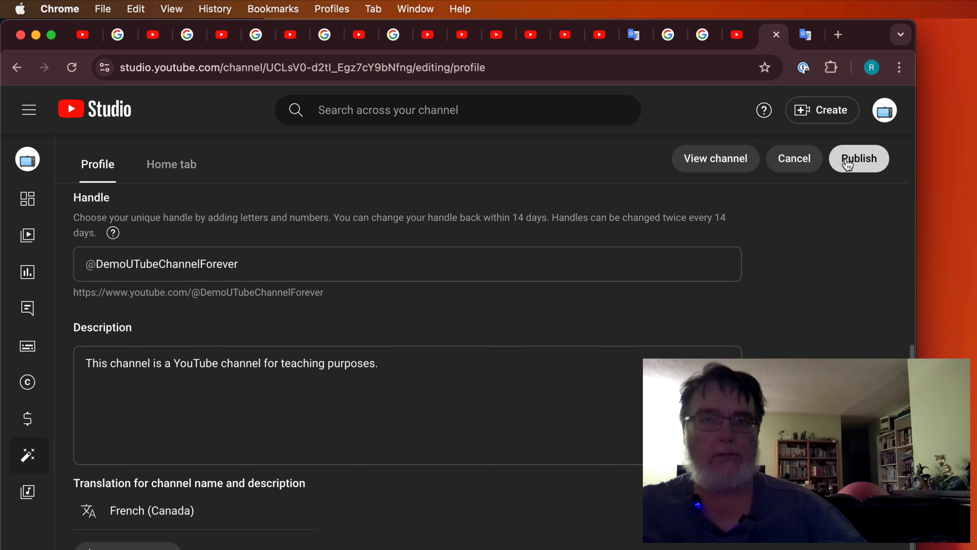
click(848, 164)
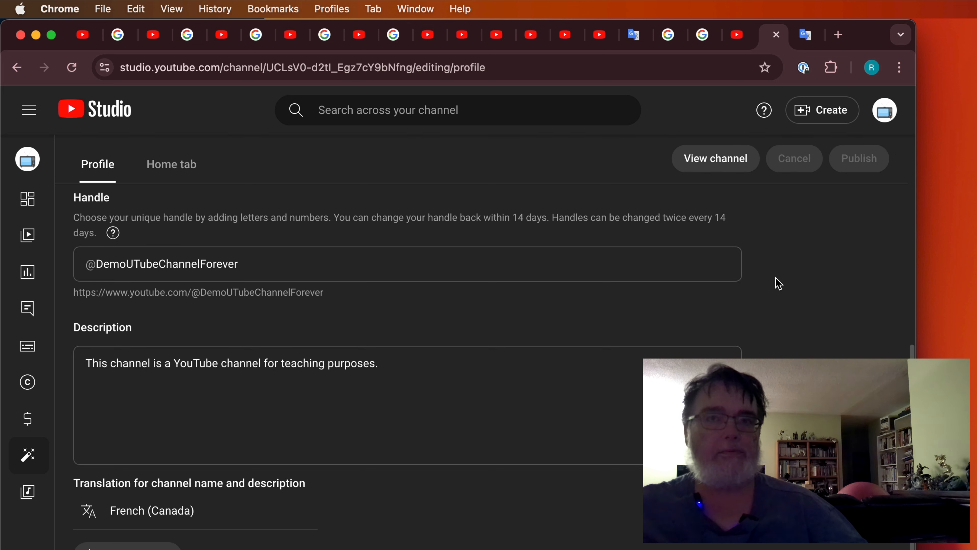
- View the live channel's About details, reveal the contact email, then close the details
click(733, 165)
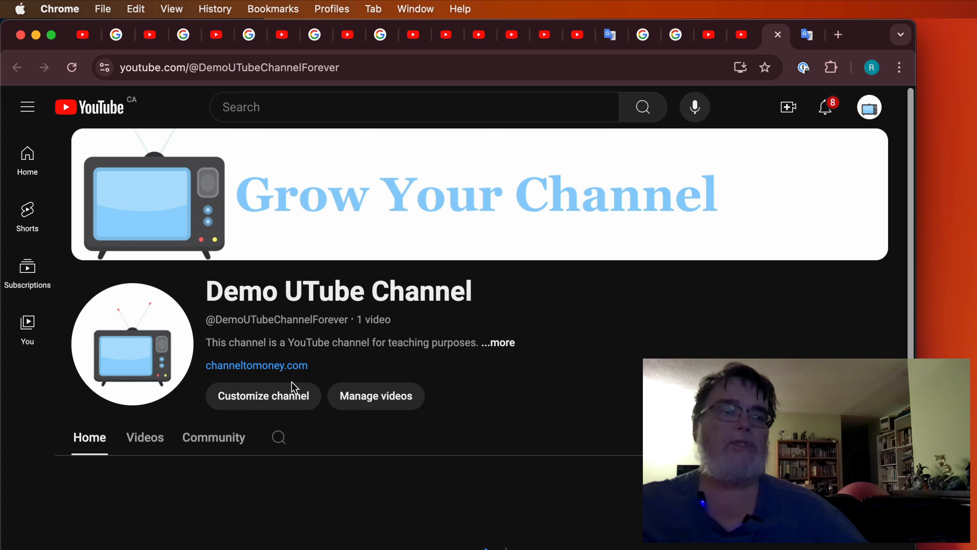
click(500, 343)
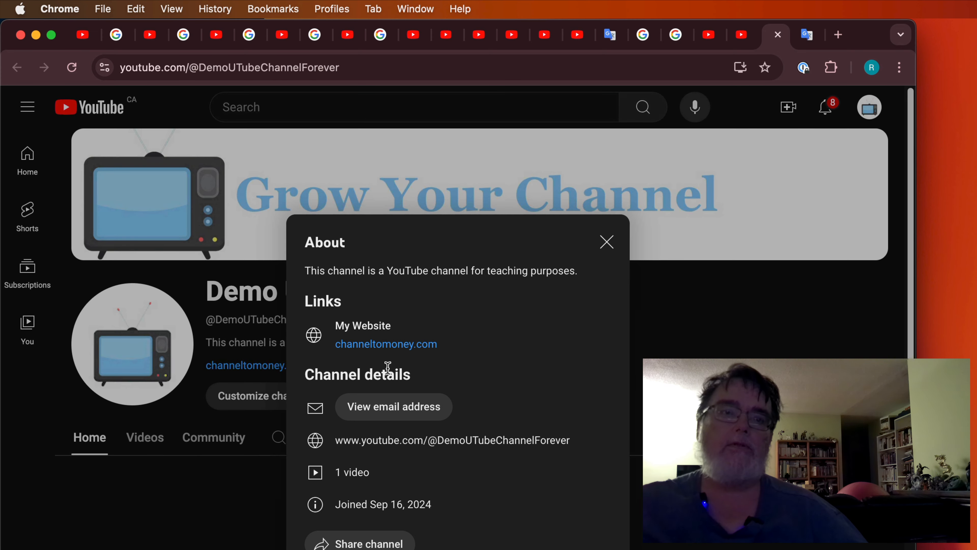
click(432, 412)
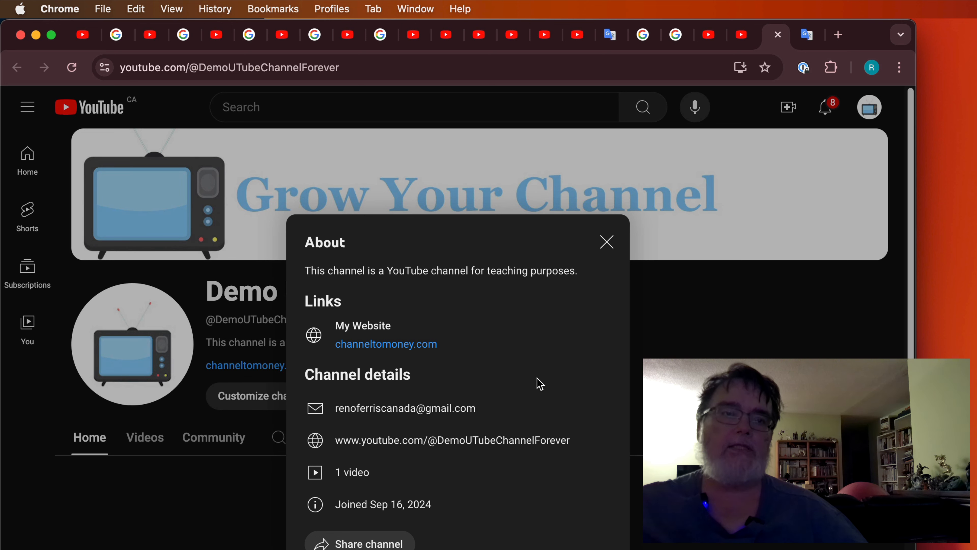
click(607, 244)
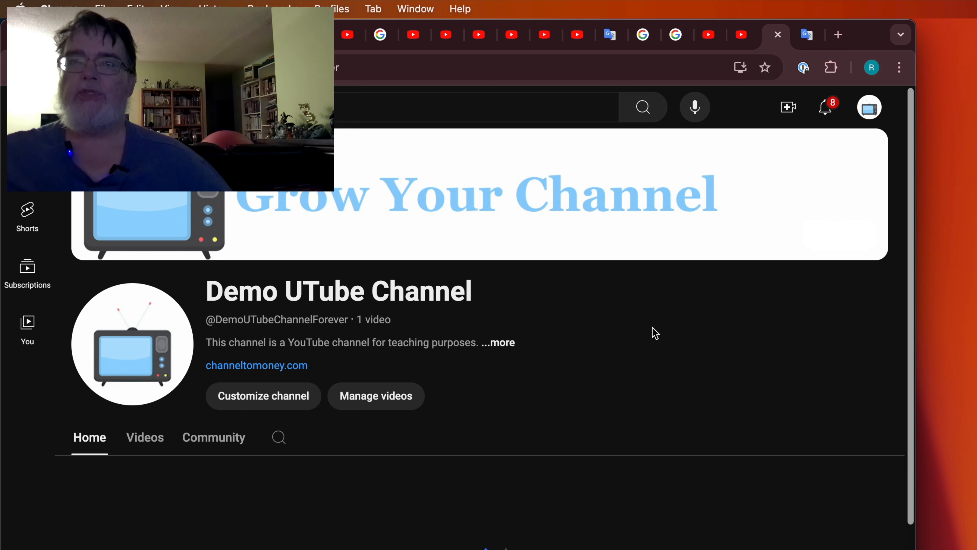
- Change YouTube's display language to Français (Canada) from the account menu
click(871, 110)
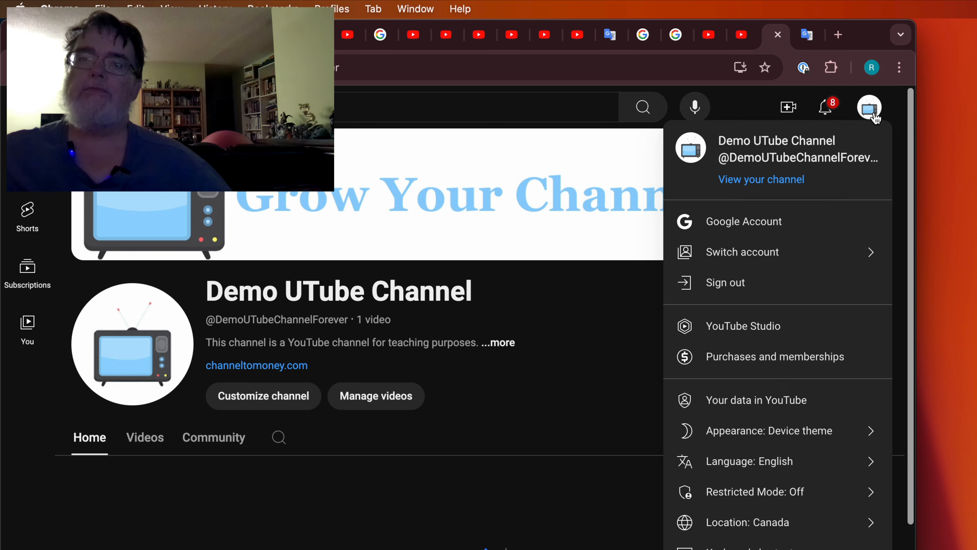
click(809, 461)
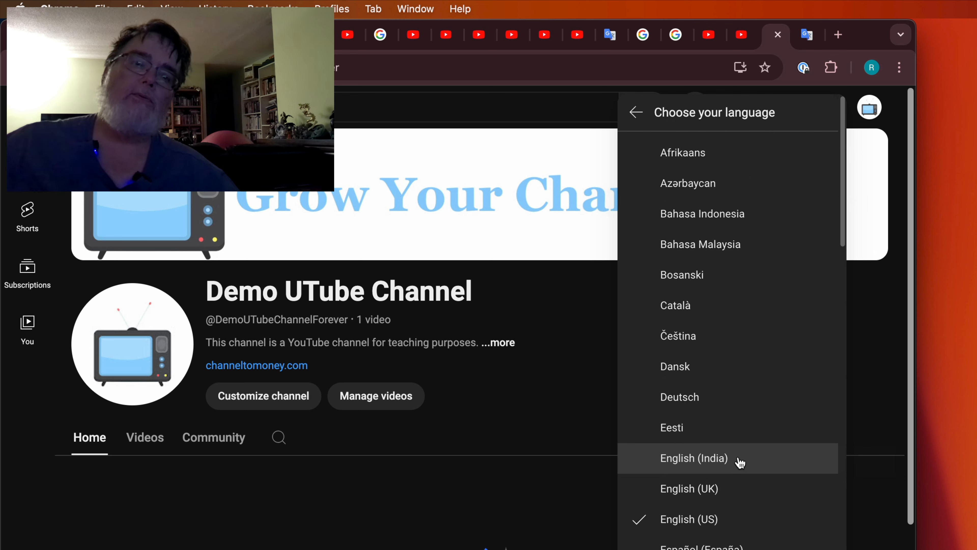
scroll(730, 512, down, 2)
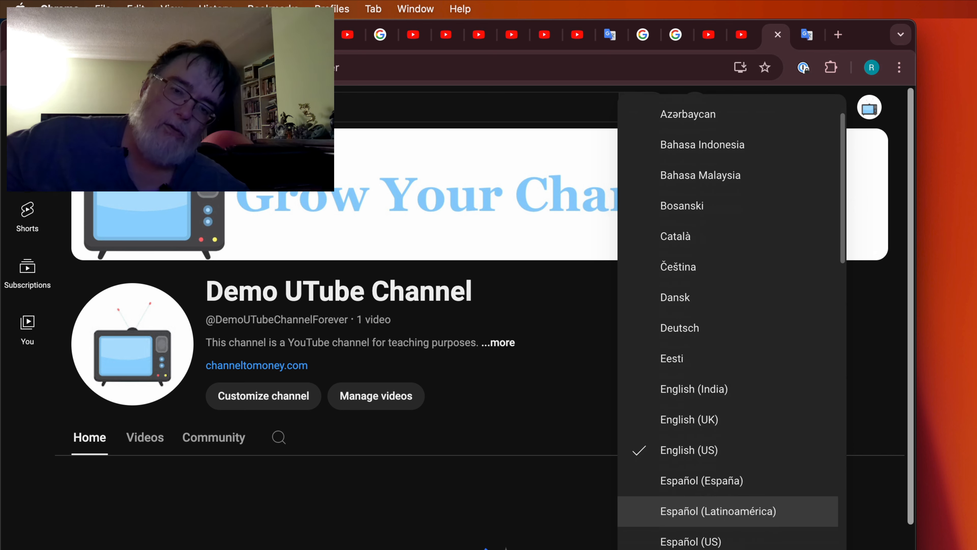
scroll(731, 512, down, 2)
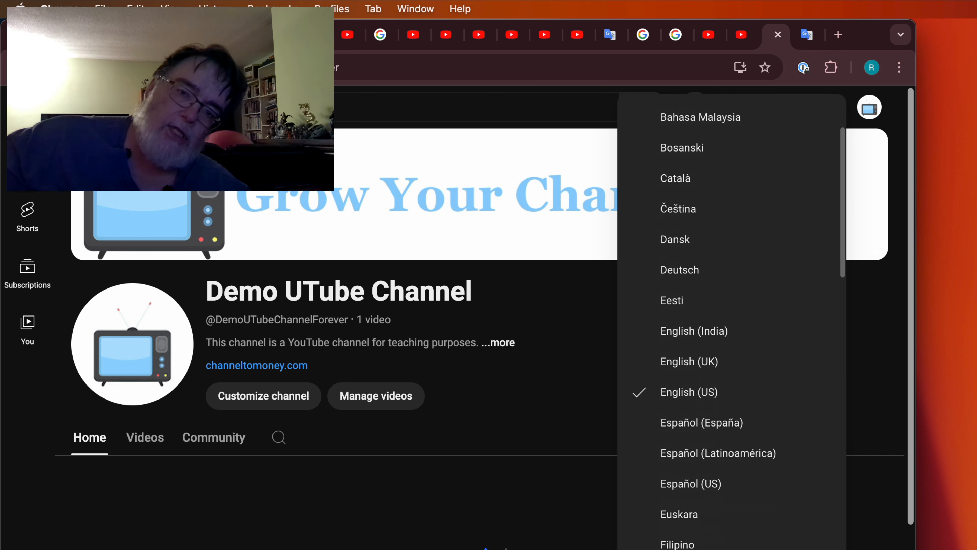
click(685, 548)
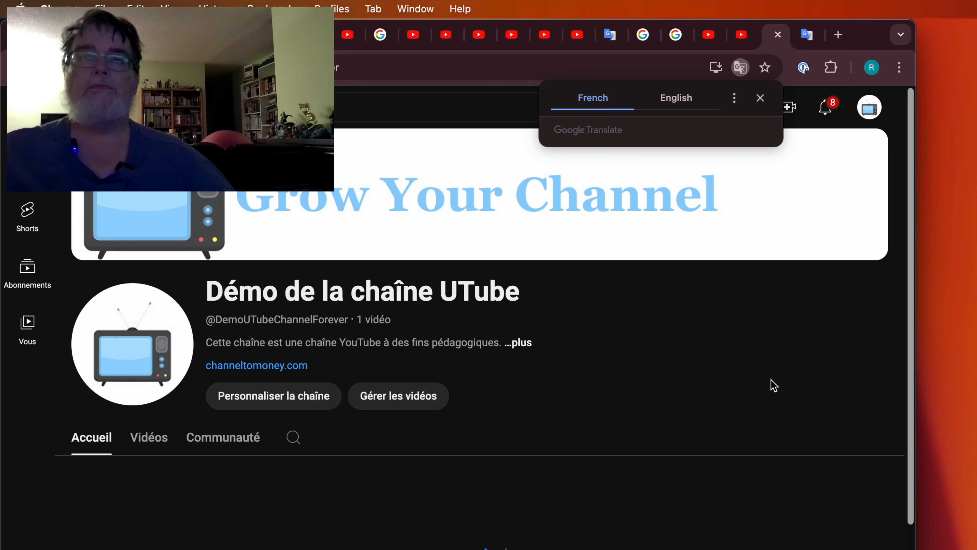
mouse_move(887, 241)
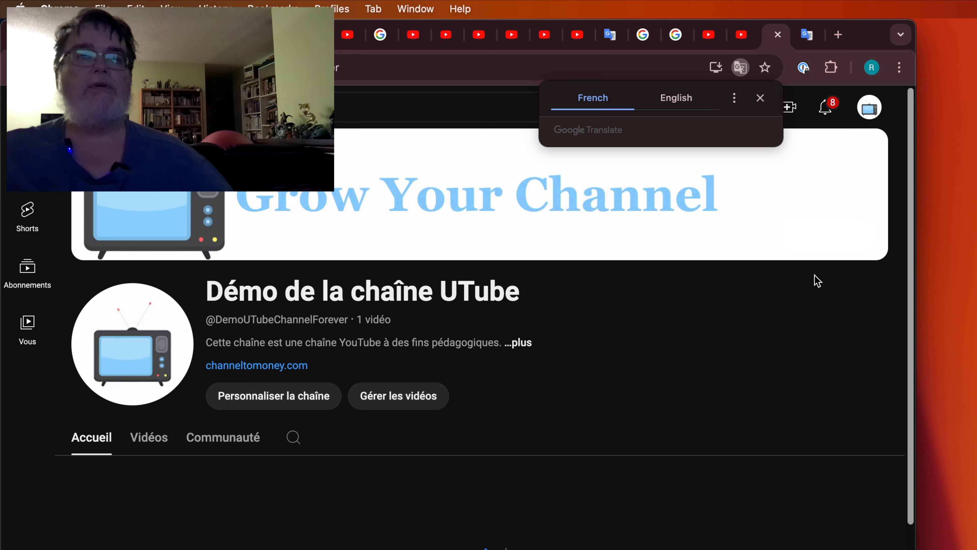
- Switch YouTube's display language from français canadien back to English (US)
click(874, 112)
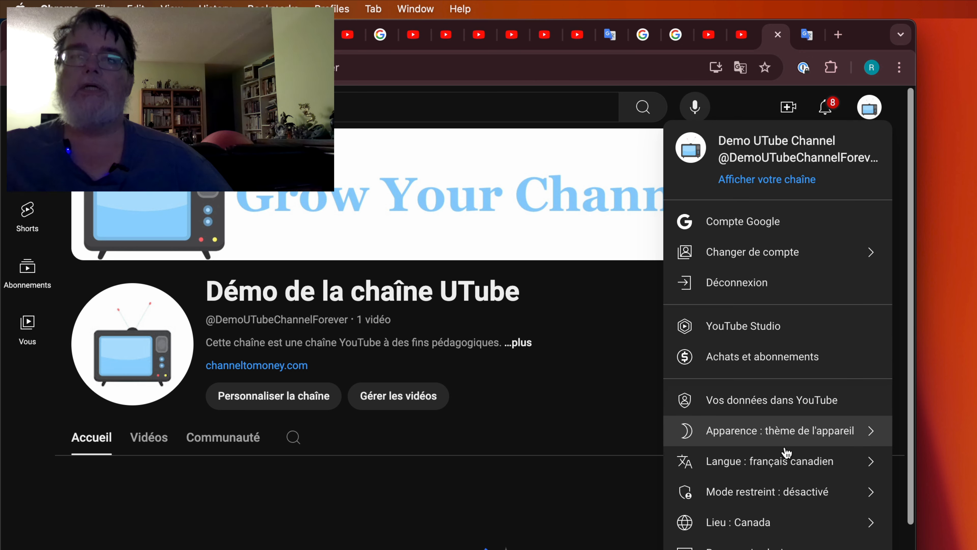
click(846, 464)
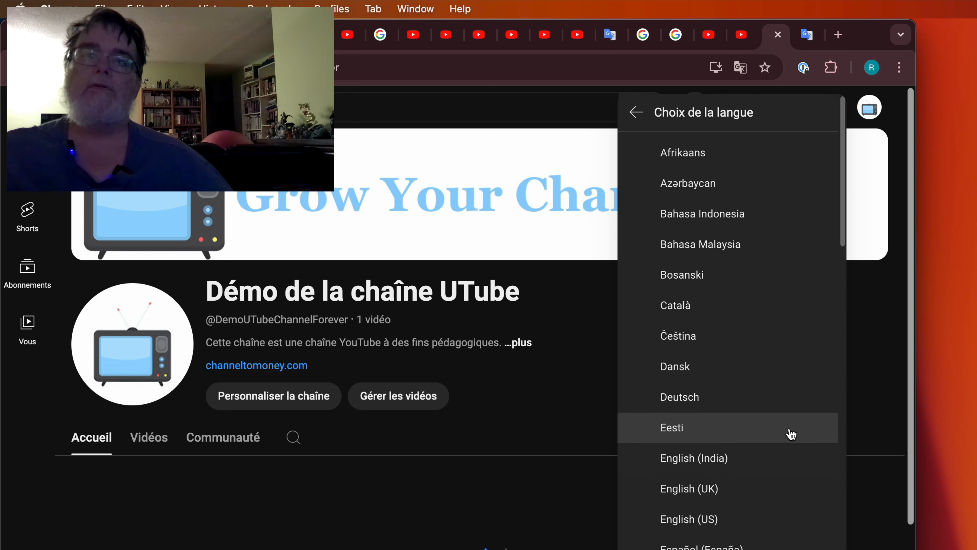
scroll(763, 397, down, 3)
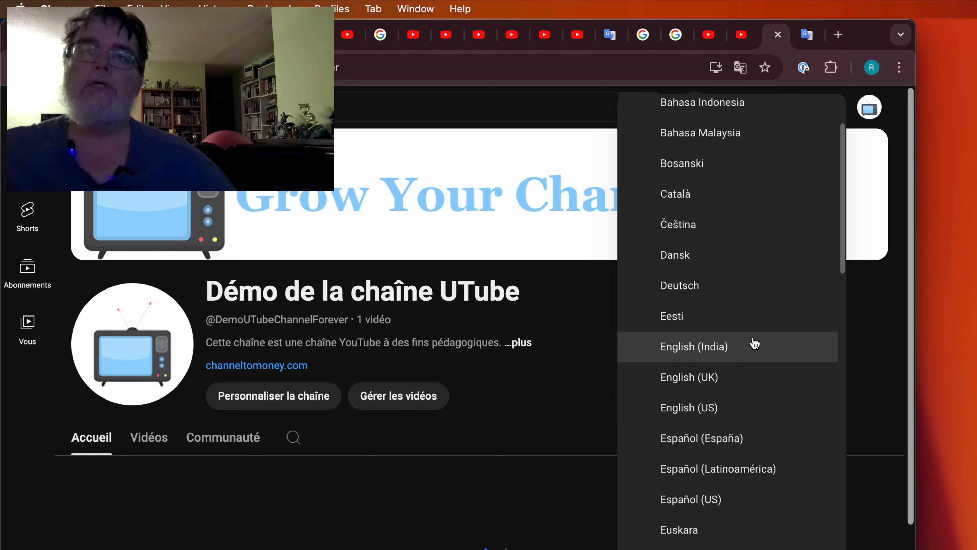
click(761, 412)
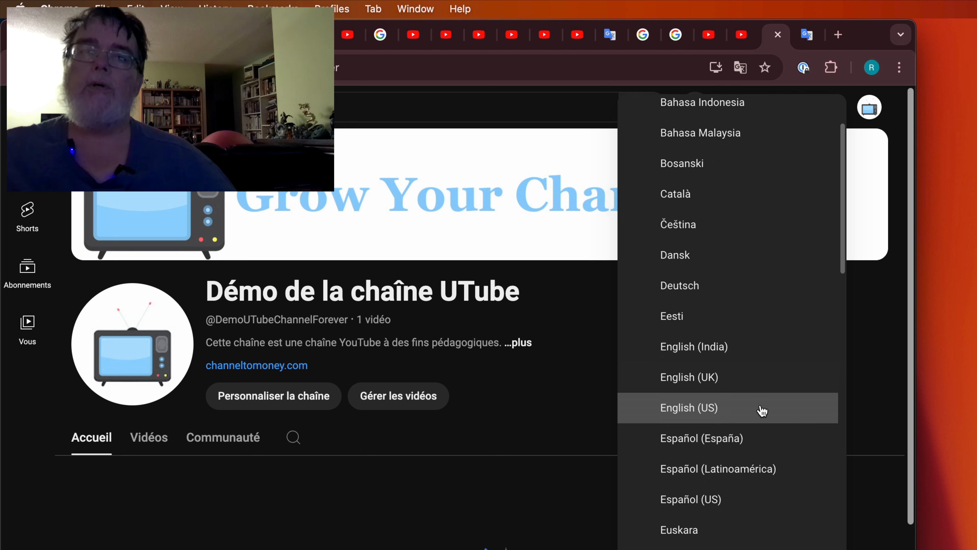